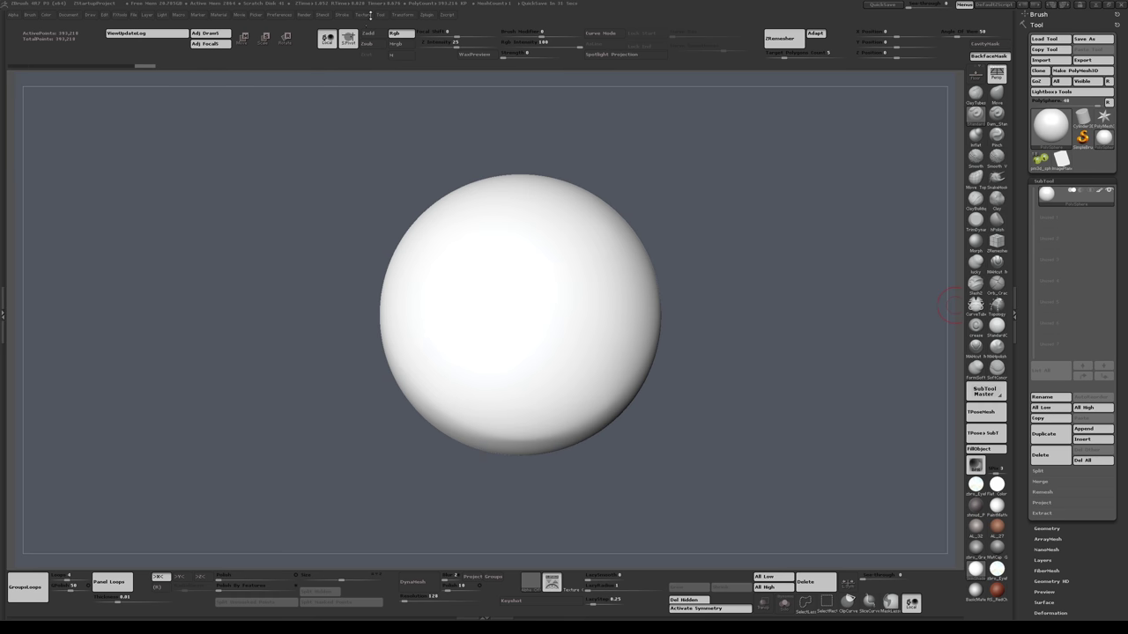
Step: Add the cat concept texture to Spotlight so it appears as a reference beside the sphere
left_click(362, 17)
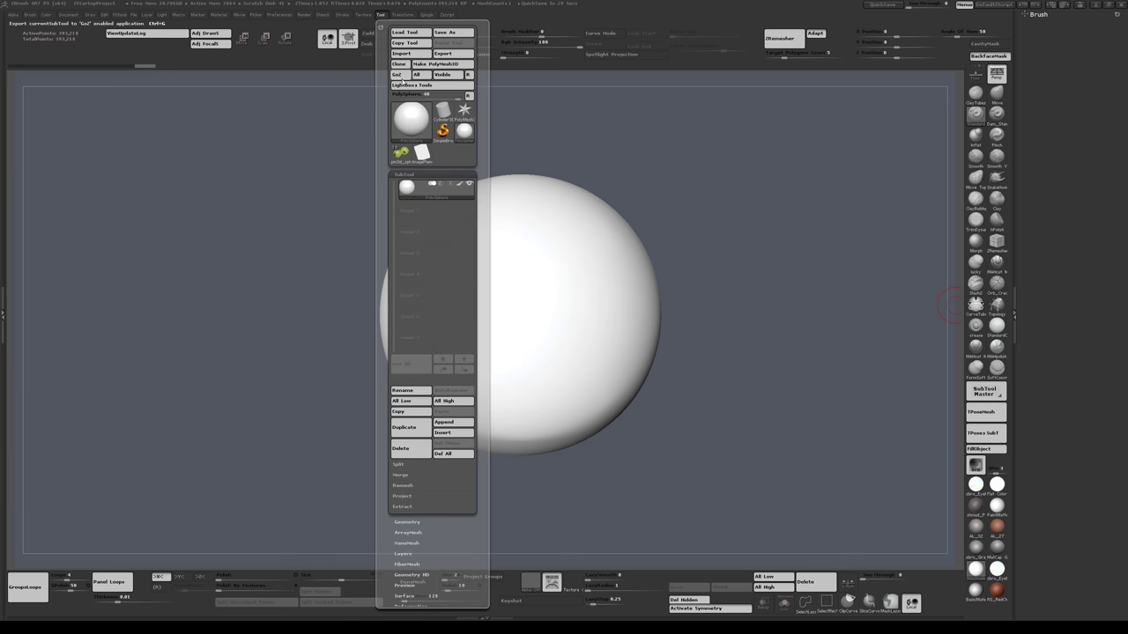
left_click(363, 15)
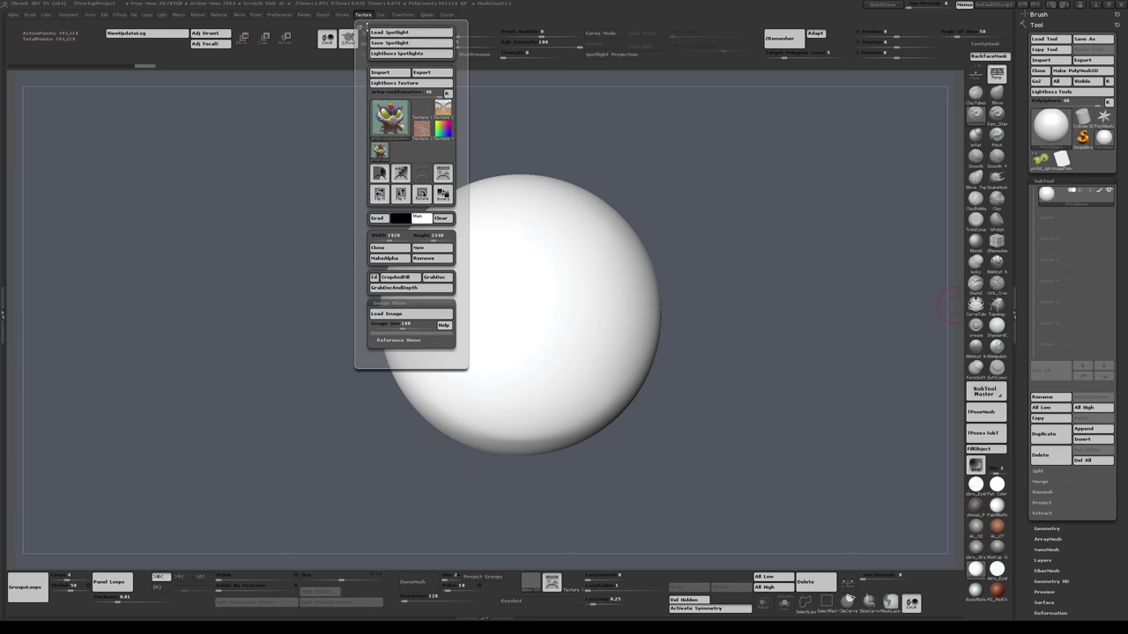
left_click(443, 176)
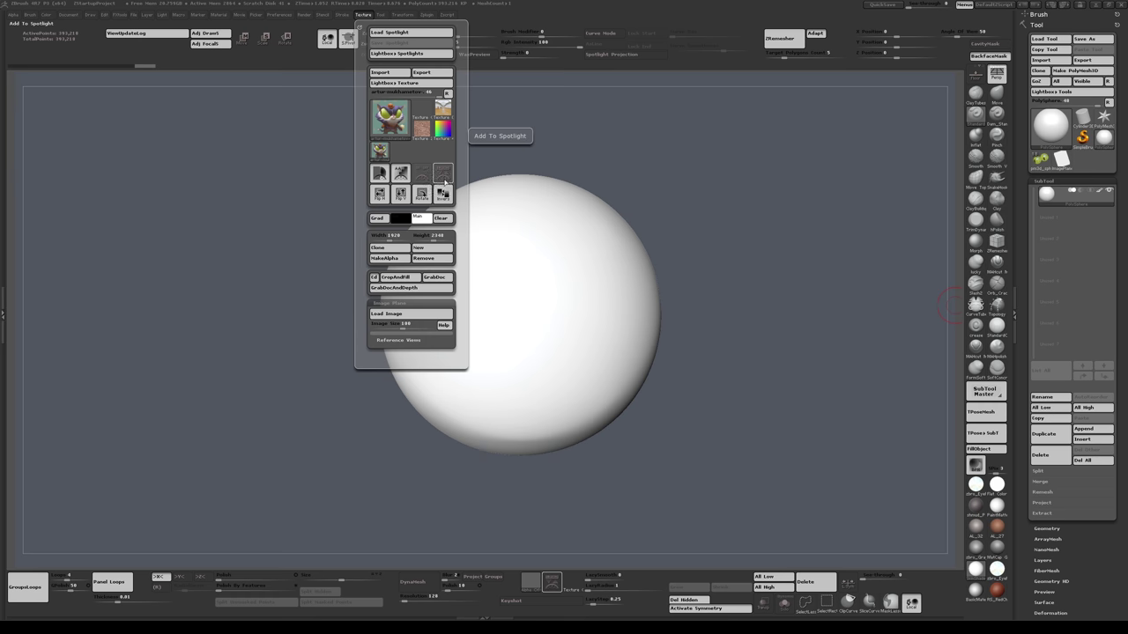
left_click(390, 119)
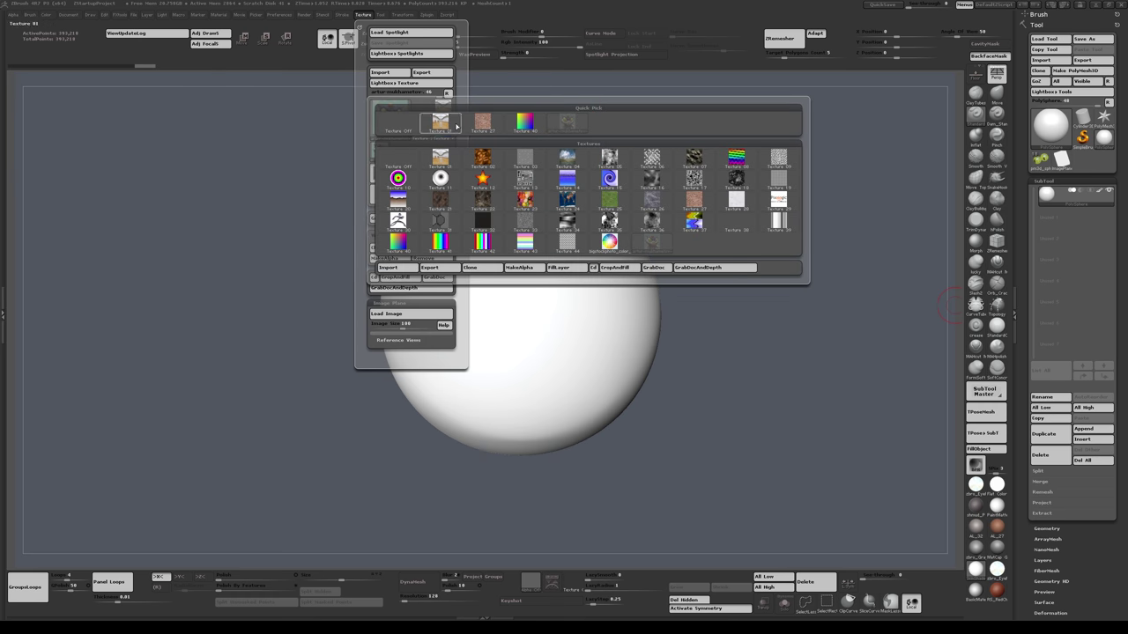
left_click(368, 15)
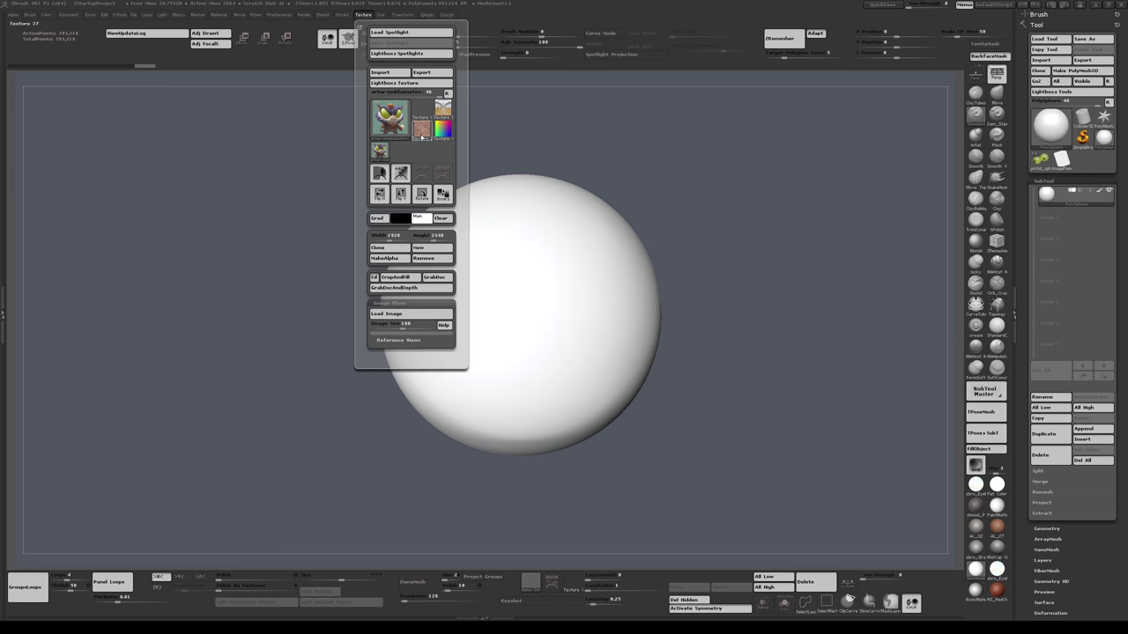
left_click(443, 173)
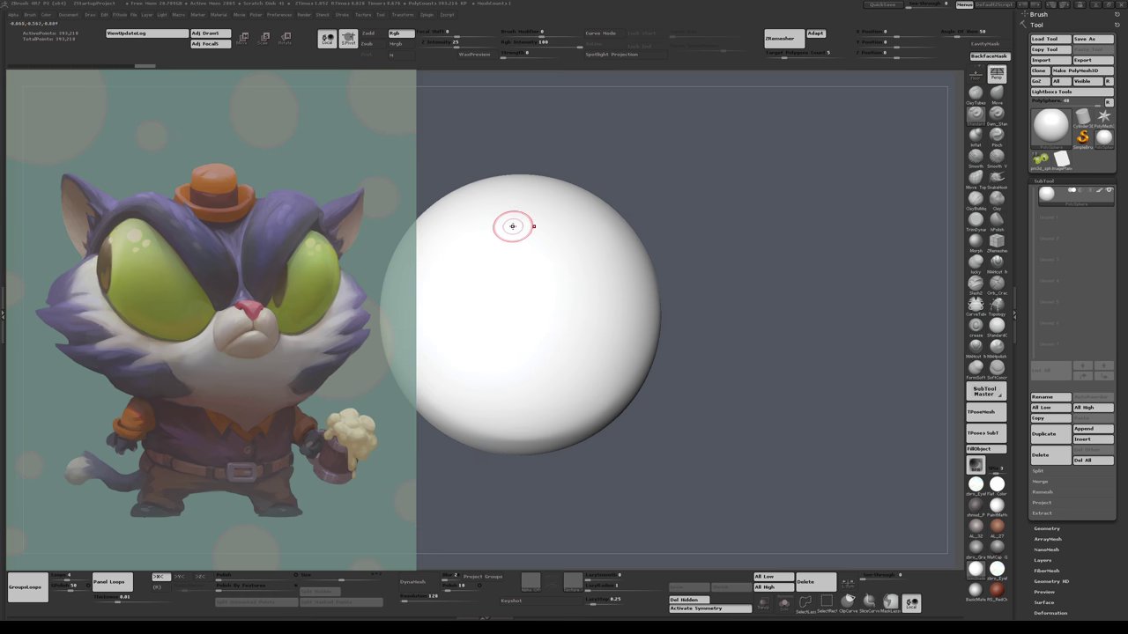
Step: Paint purple, dark grey and orange symmetrical test strokes on the sphere with colours sampled from the cat reference
mouse_move(509, 232)
left_mouse_down()
mouse_move(547, 313)
mouse_move(570, 317)
left_mouse_up()
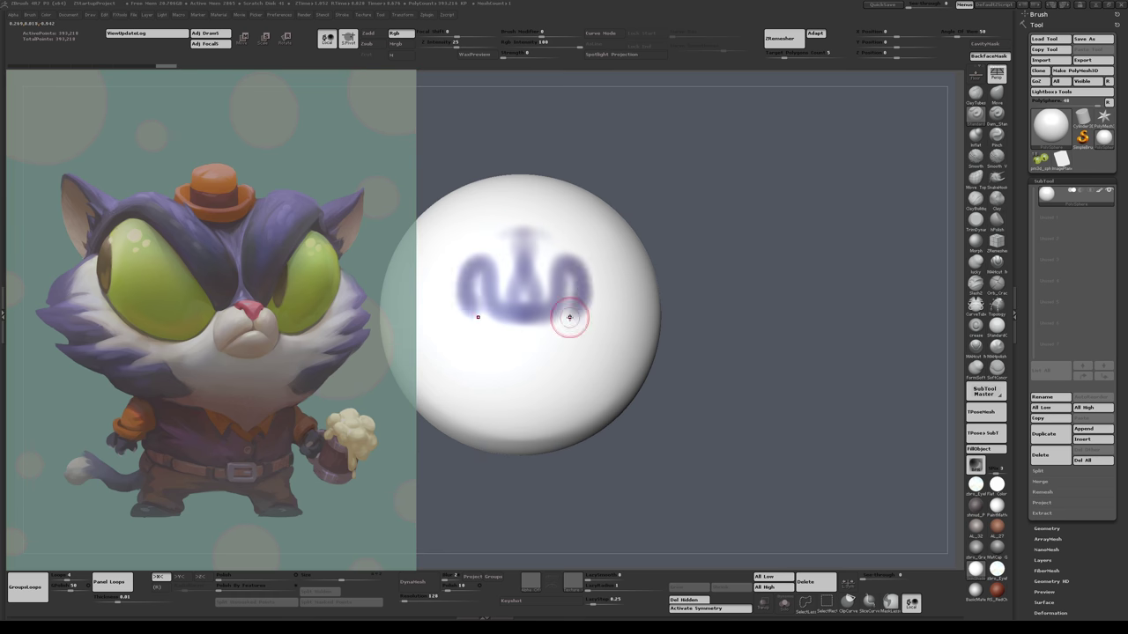
right_click_drag(570, 317, 584, 323)
left_click_drag(695, 241, 616, 220, "shift")
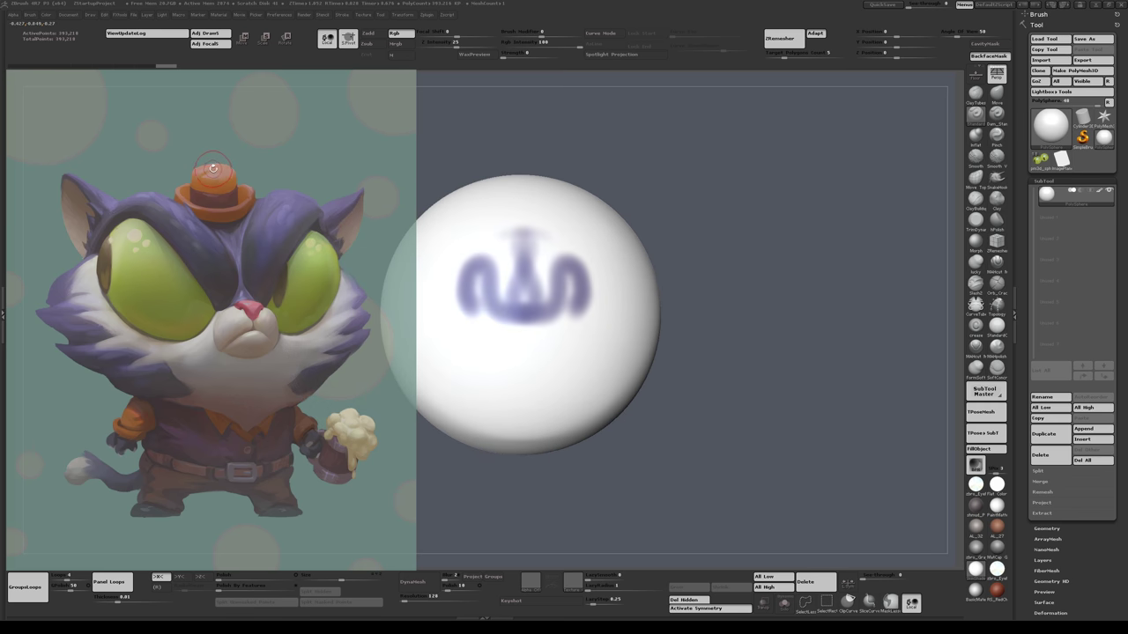
left_click_drag(514, 219, 568, 213)
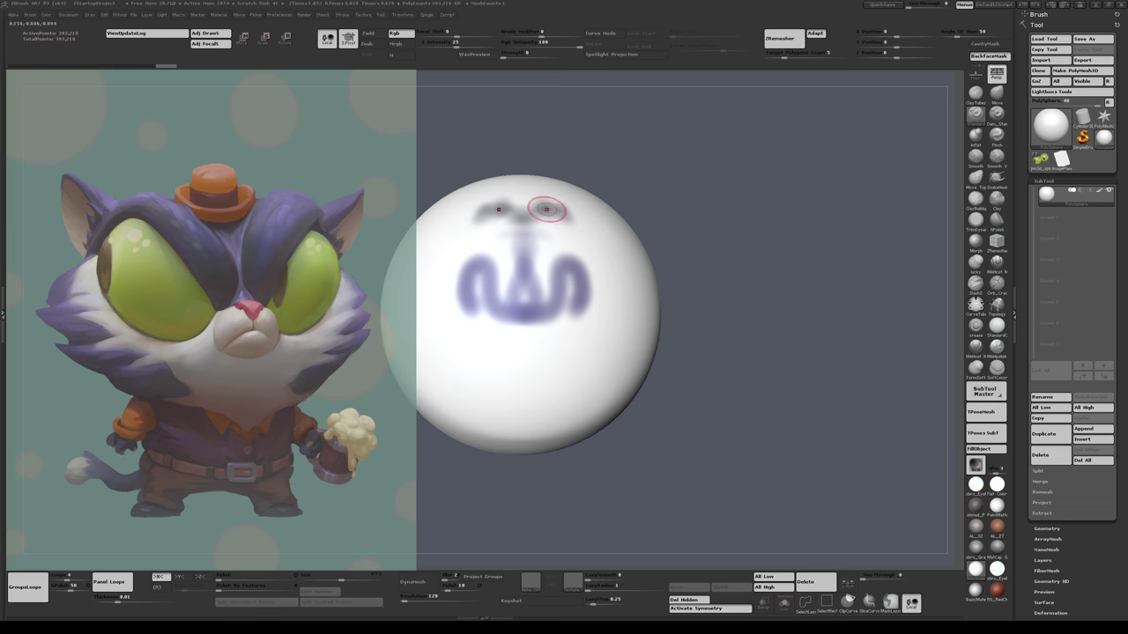
right_click(253, 249)
mouse_move(488, 346)
left_mouse_down()
mouse_move(507, 362)
mouse_move(465, 361)
mouse_move(467, 374)
mouse_move(525, 354)
left_mouse_up()
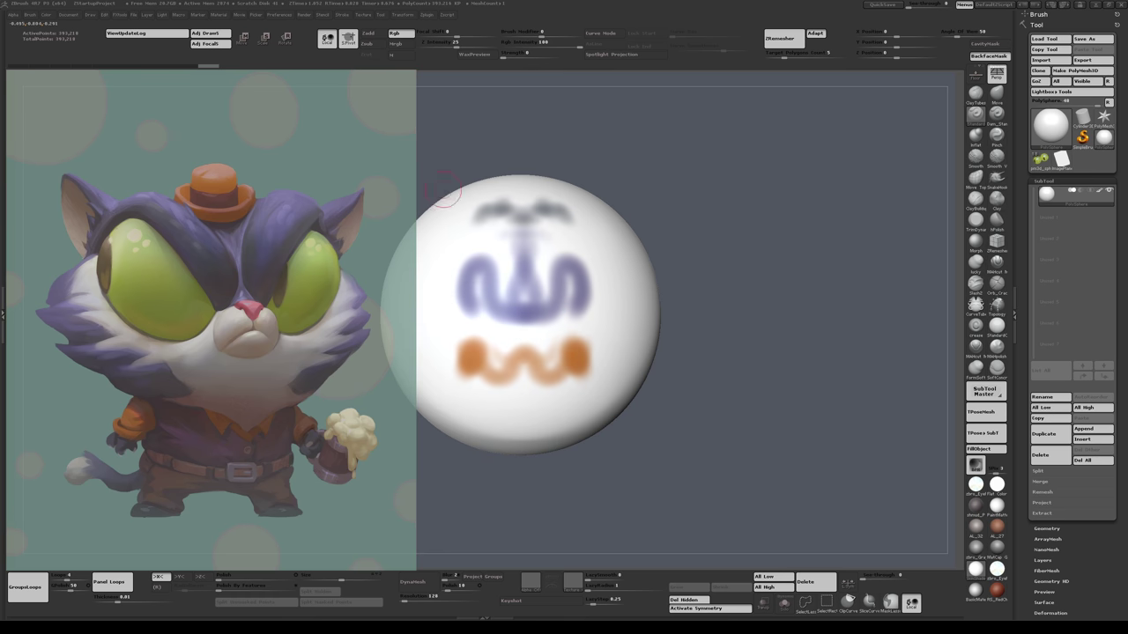
Step: Examine the painted sphere at different sizes and positions beside the fixed reference image
mouse_move(667, 259)
left_mouse_down("alt")
mouse_move(652, 290)
mouse_move(715, 255)
left_mouse_up("alt")
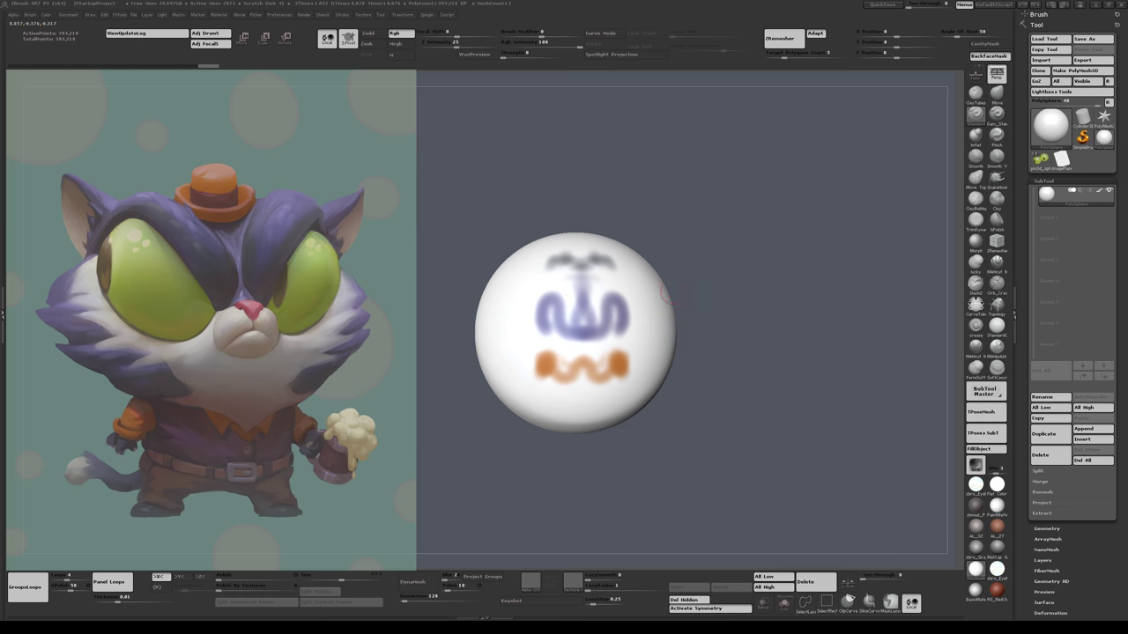
mouse_move(694, 261)
left_mouse_down("alt")
mouse_move(740, 238)
mouse_move(735, 229)
left_mouse_up("alt")
key("shift")
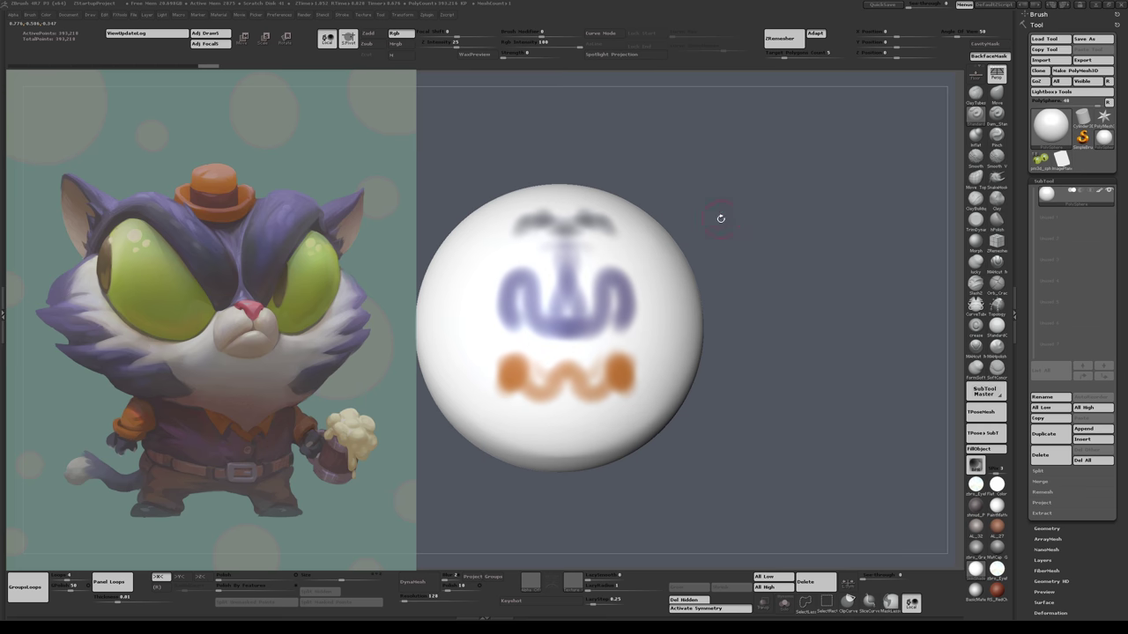
left_click_drag(636, 187, 657, 191, "alt")
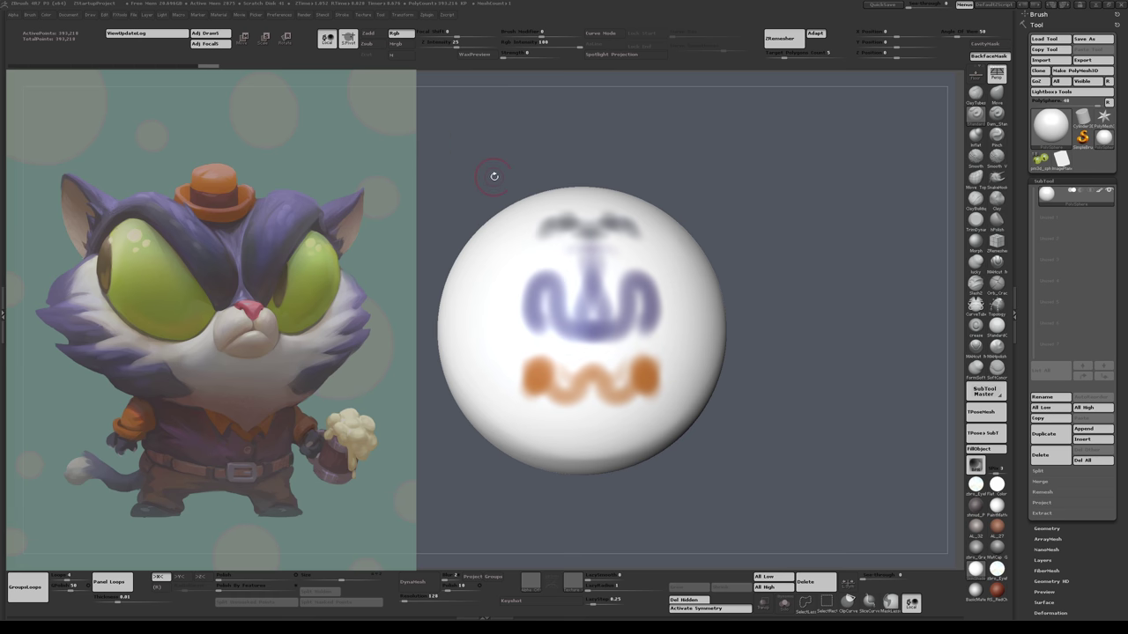
left_click_drag(486, 175, 479, 166, "alt")
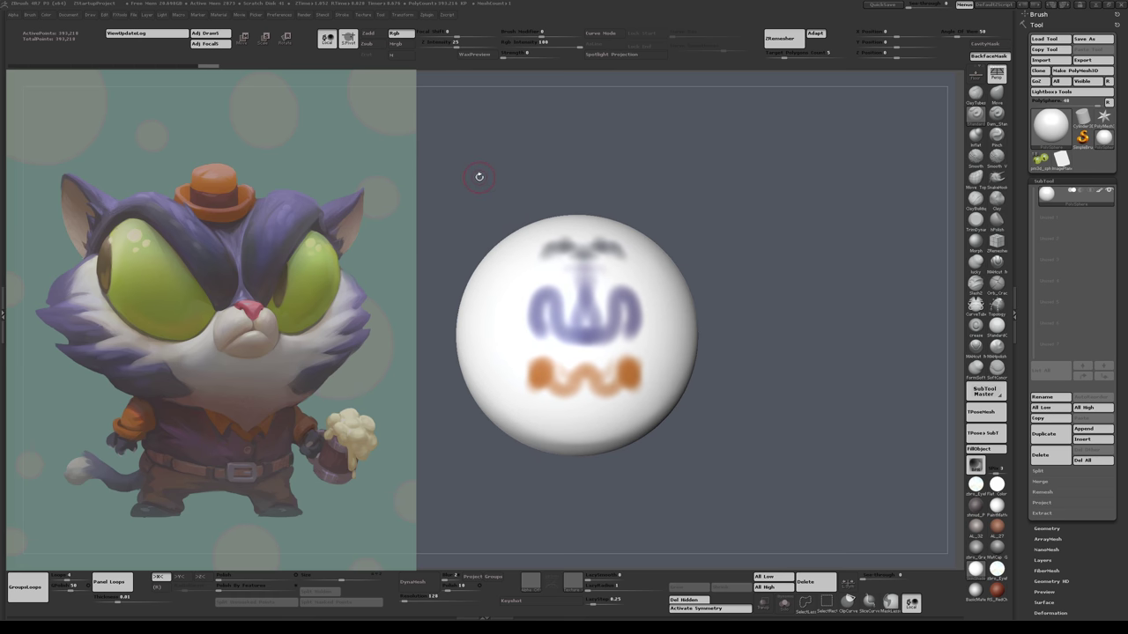
left_click_drag(530, 156, 489, 148, "alt")
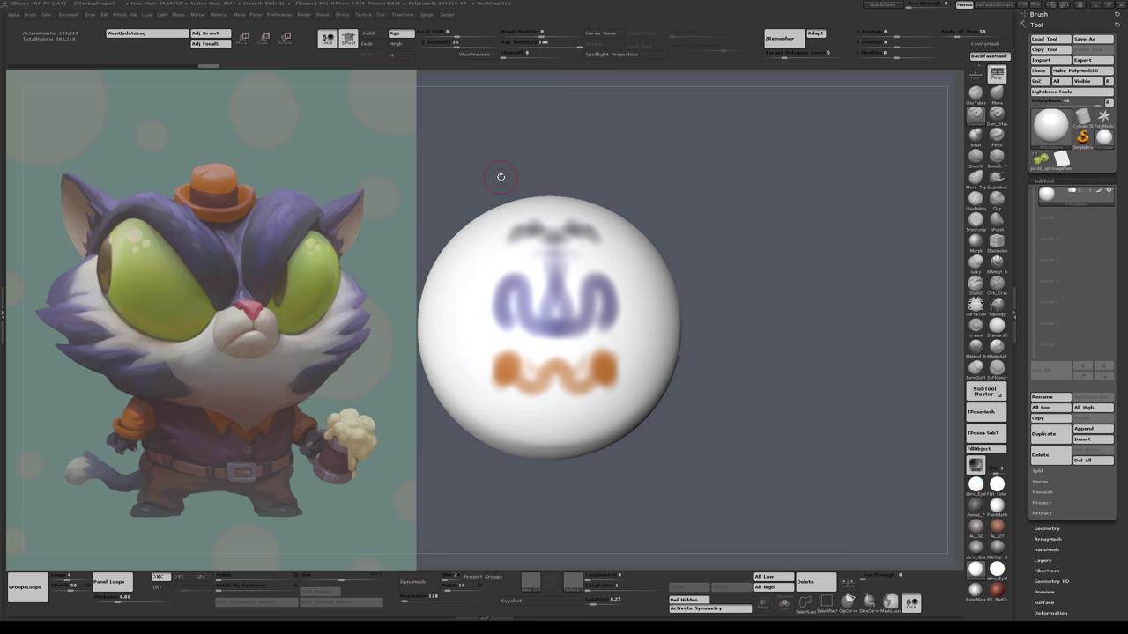
left_click_drag(653, 204, 674, 214, "alt")
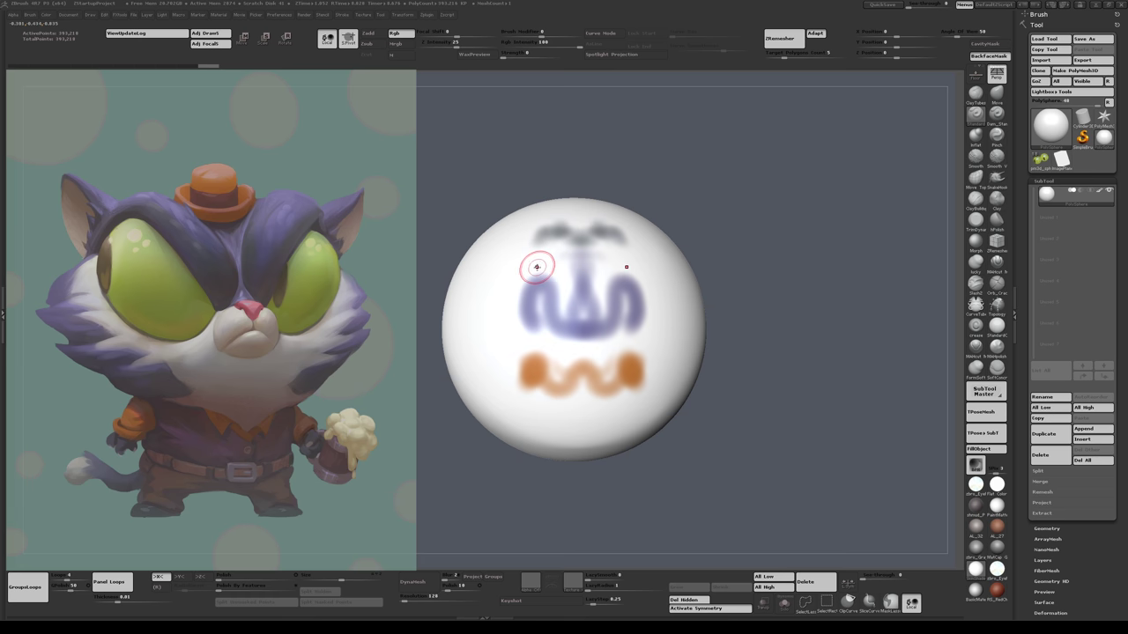
Step: Clear the canvas, draw the multi-part cat character tool on it and make the character editable
key("t")
key("ctrl+n")
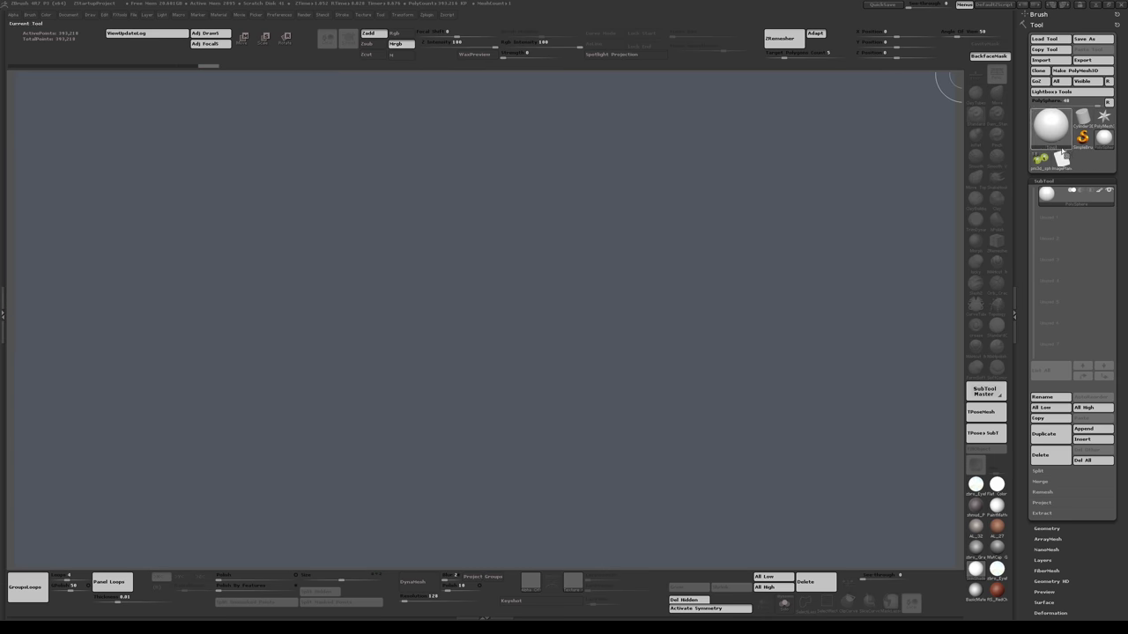
left_click(1043, 159)
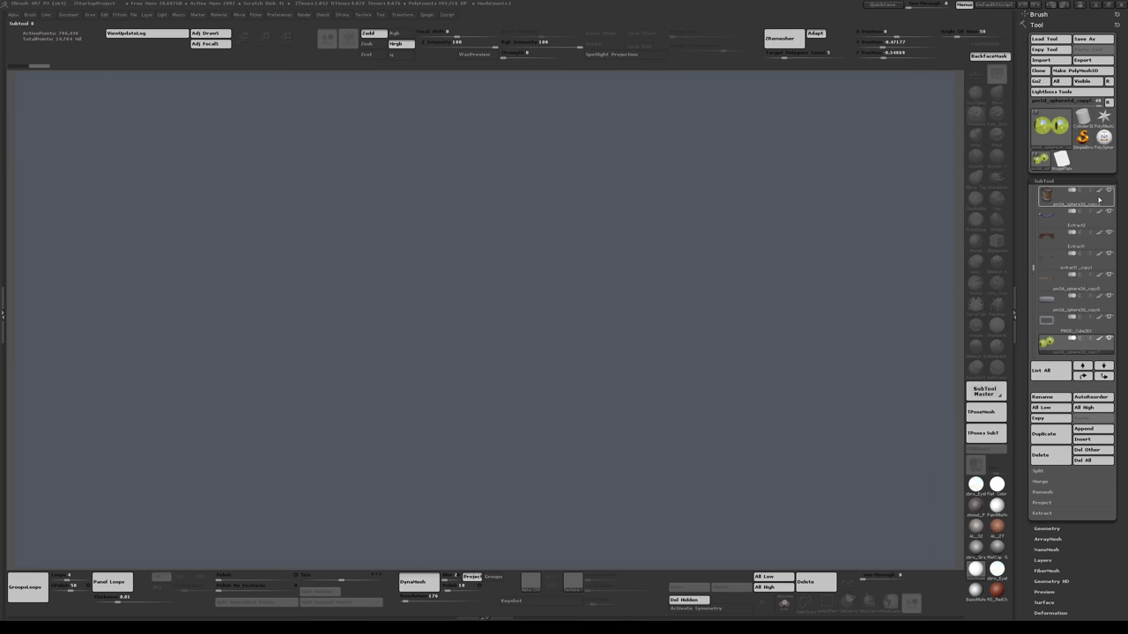
mouse_move(1099, 195)
mouse_move(1050, 125)
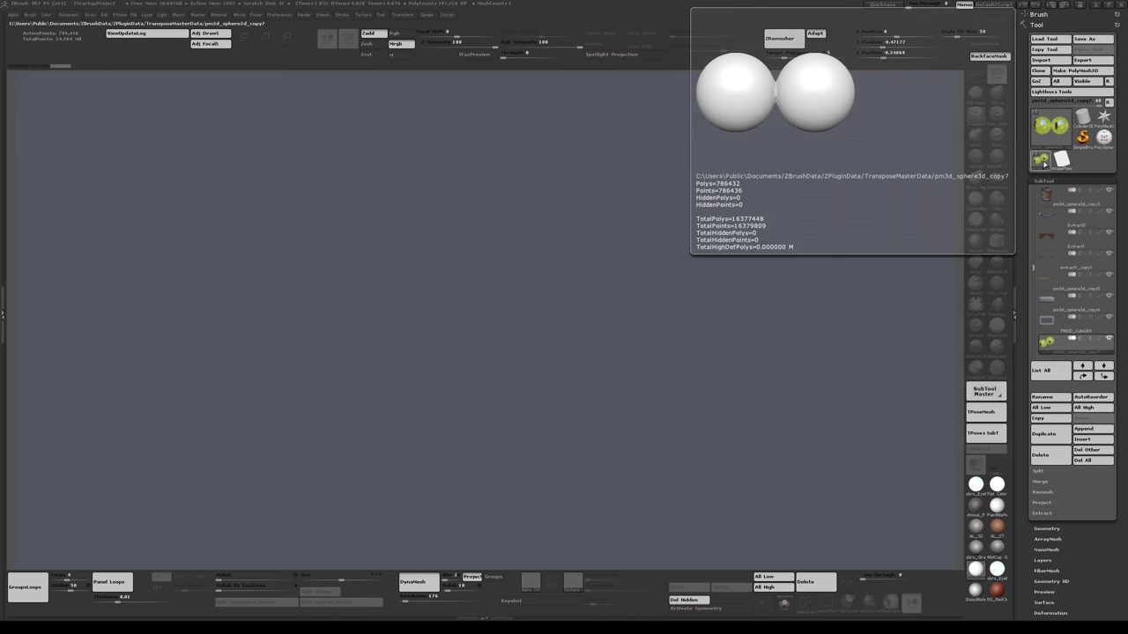
mouse_move(558, 281)
left_mouse_down()
mouse_move(568, 390)
mouse_move(557, 435)
left_mouse_up()
left_click_drag(565, 388, 568, 395)
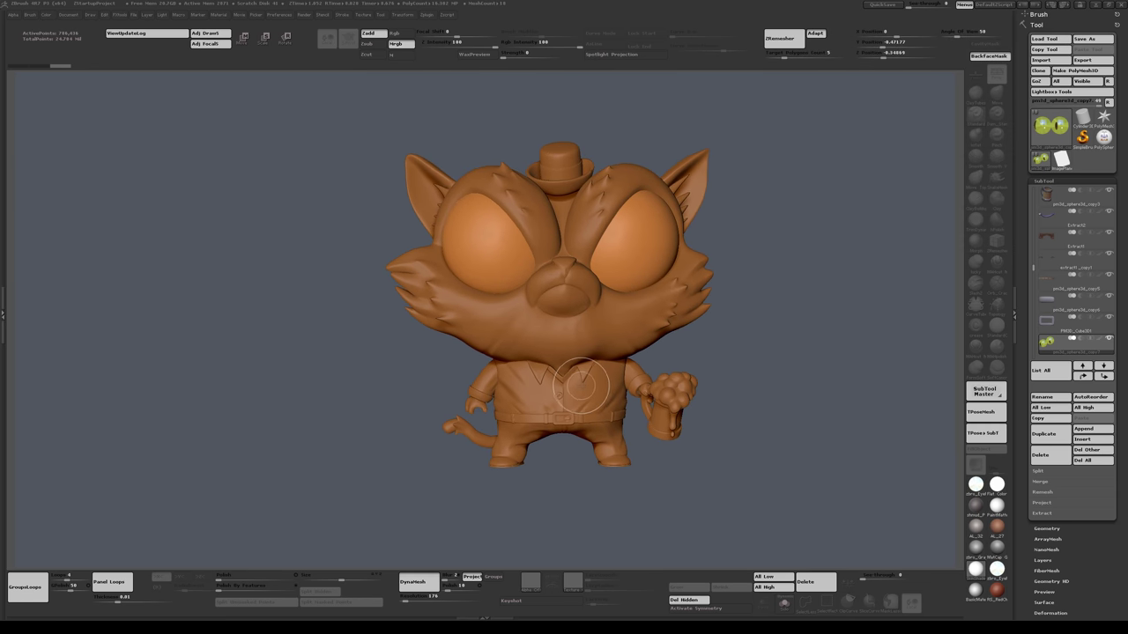
key("t")
left_click_drag(714, 243, 738, 268)
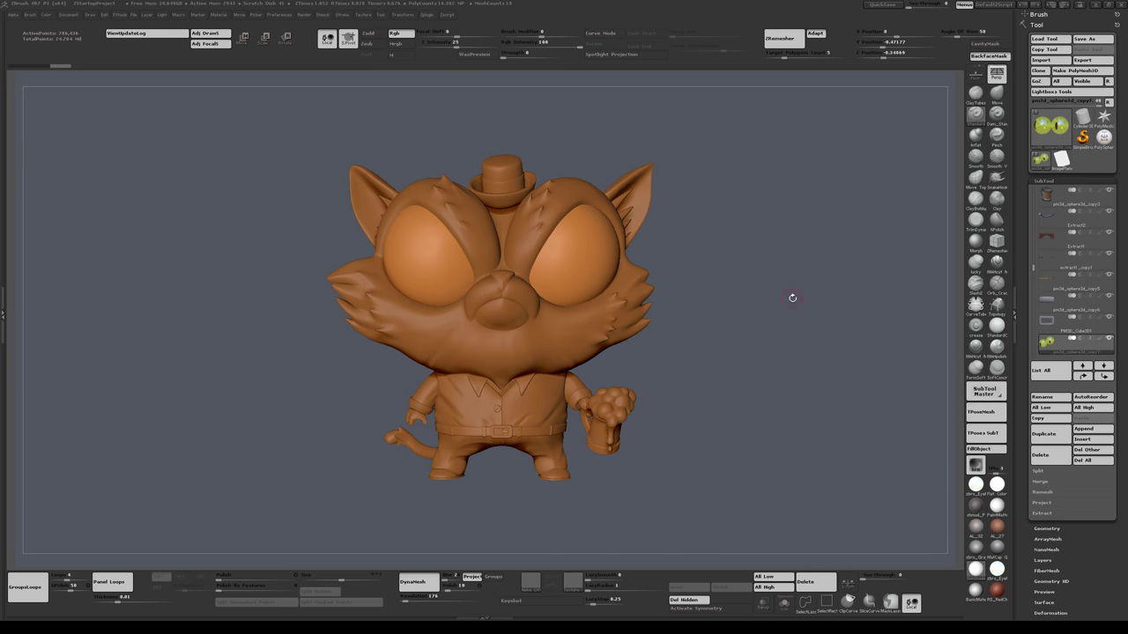
Step: Set the active colour to white so the cat character displays without the orange tint
key("space")
left_click_drag(669, 387, 655, 378)
mouse_move(754, 285)
left_mouse_down("alt")
mouse_move(766, 292)
mouse_move(758, 278)
mouse_move(770, 268)
left_mouse_up("alt")
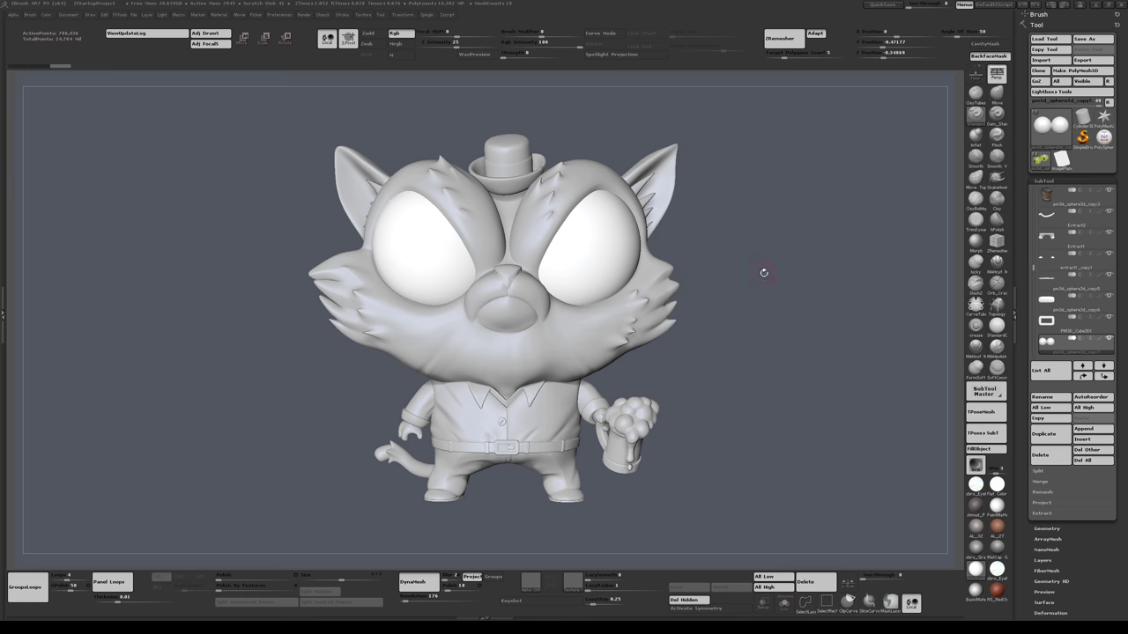
left_click_drag(509, 79, 533, 83, "alt")
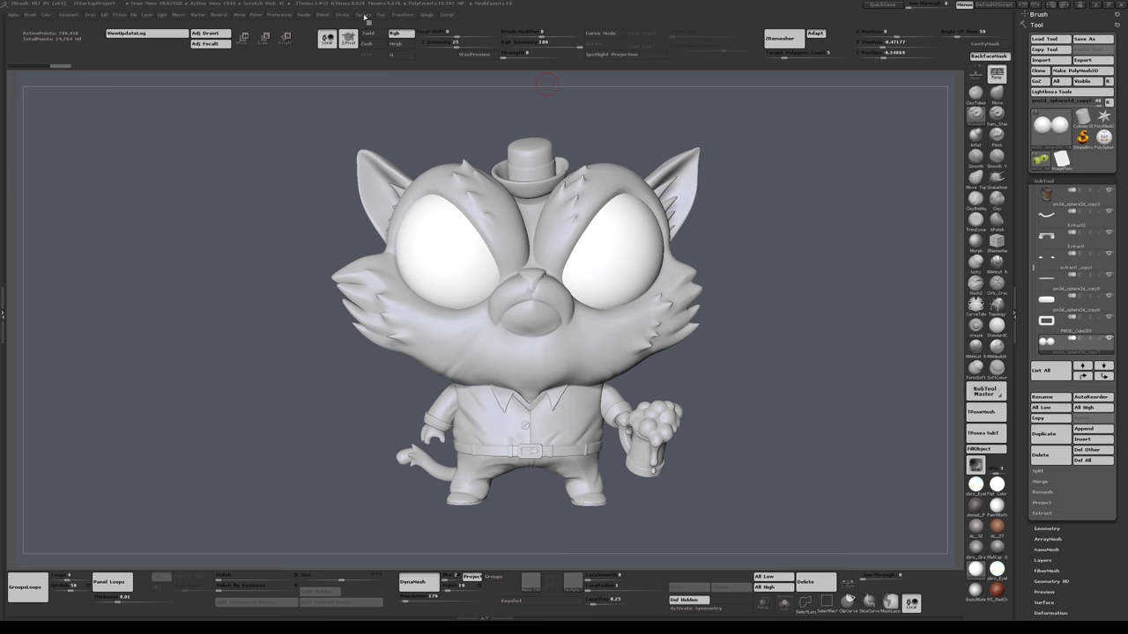
Step: Clear the canvas and load the cat concept texture onto it as an image plane
left_click(364, 16)
left_click(378, 148)
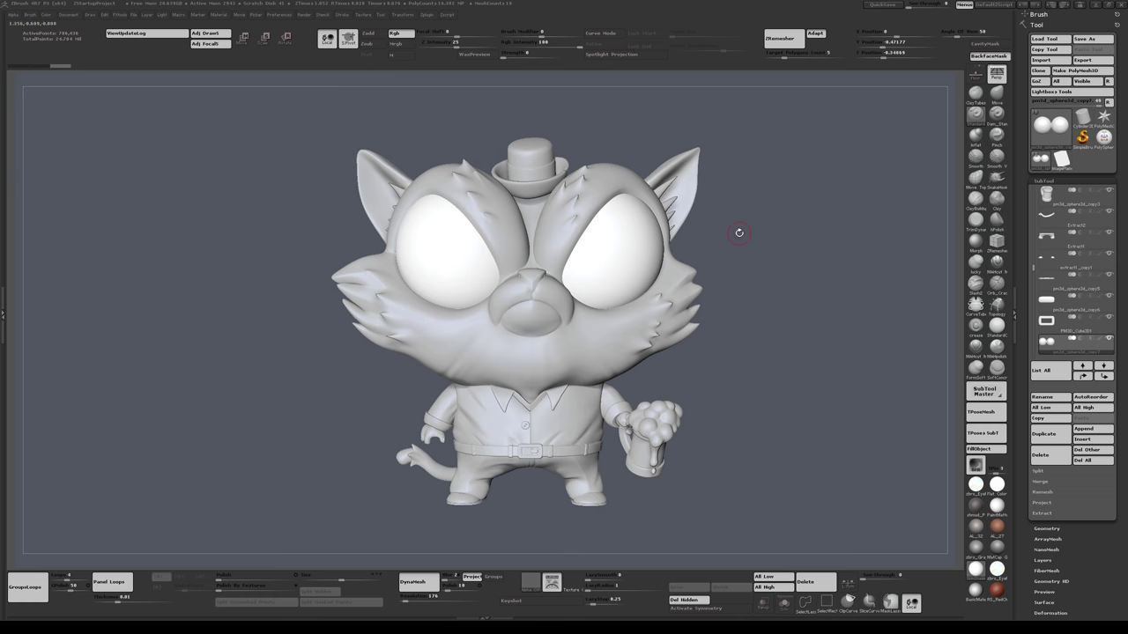
key("t")
key("ctrl+n")
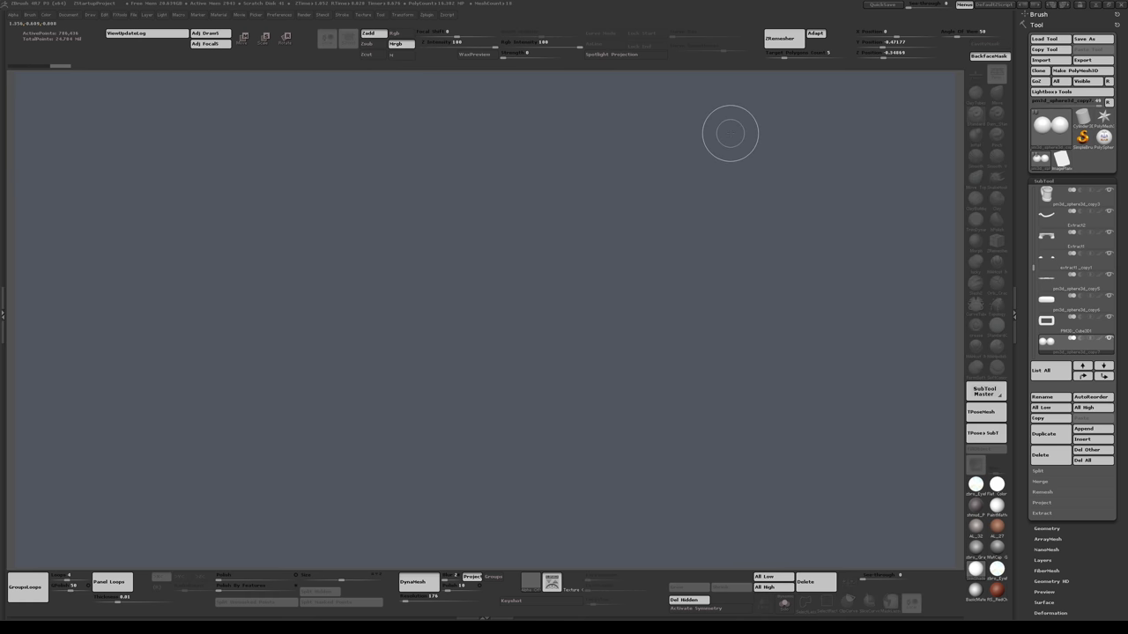
left_click(363, 16)
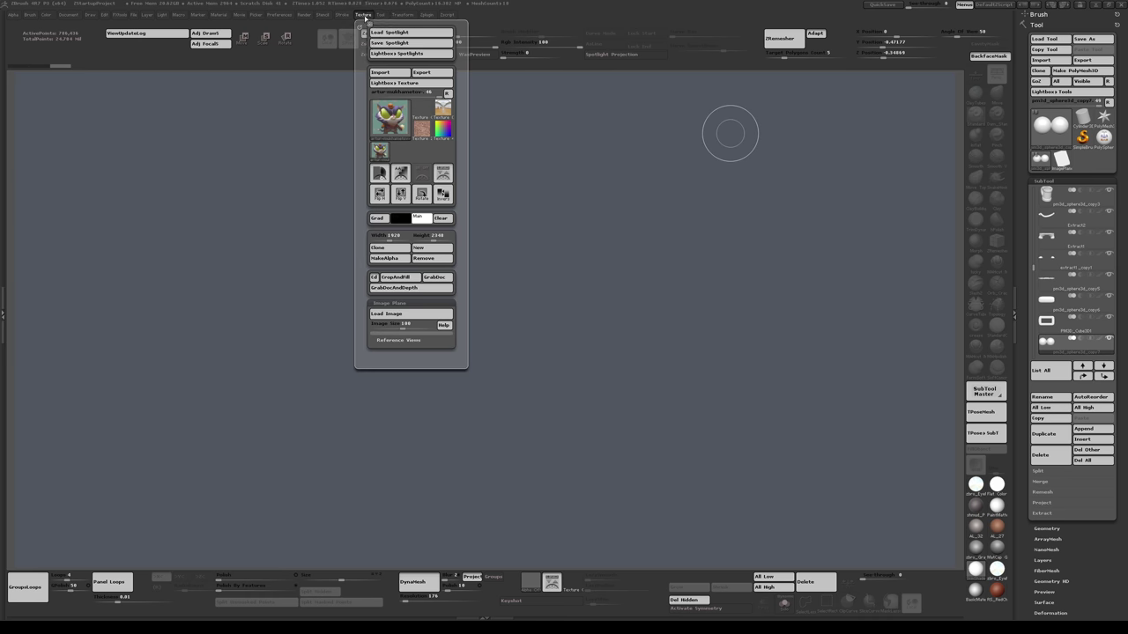
left_click(405, 314)
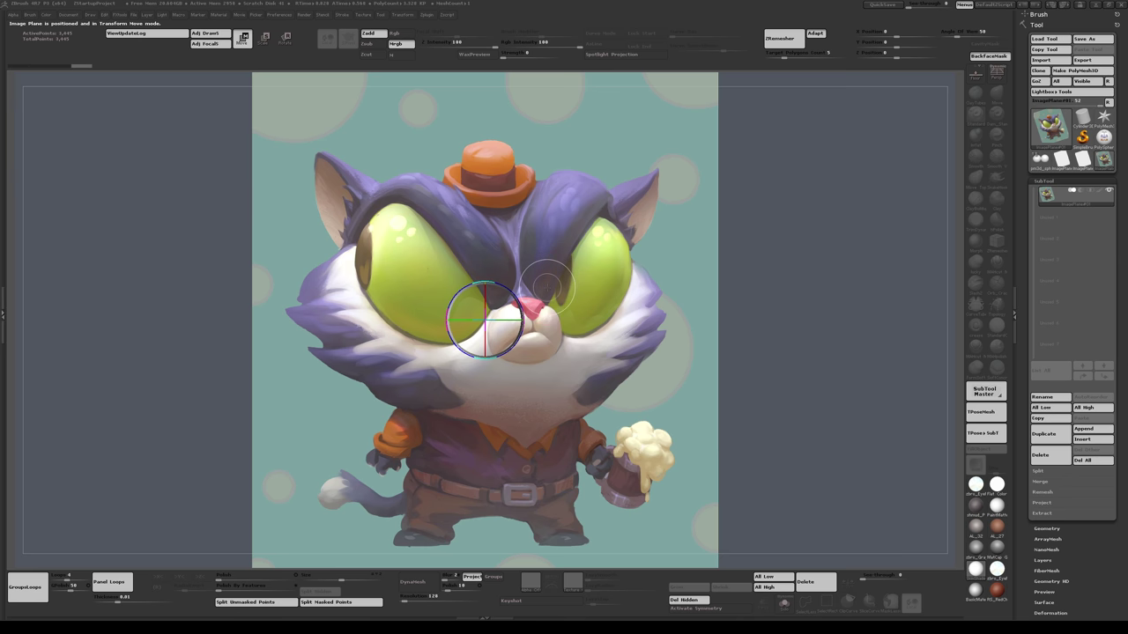
Step: Shrink the cat image plane and place it in the upper right corner of the canvas
key("q")
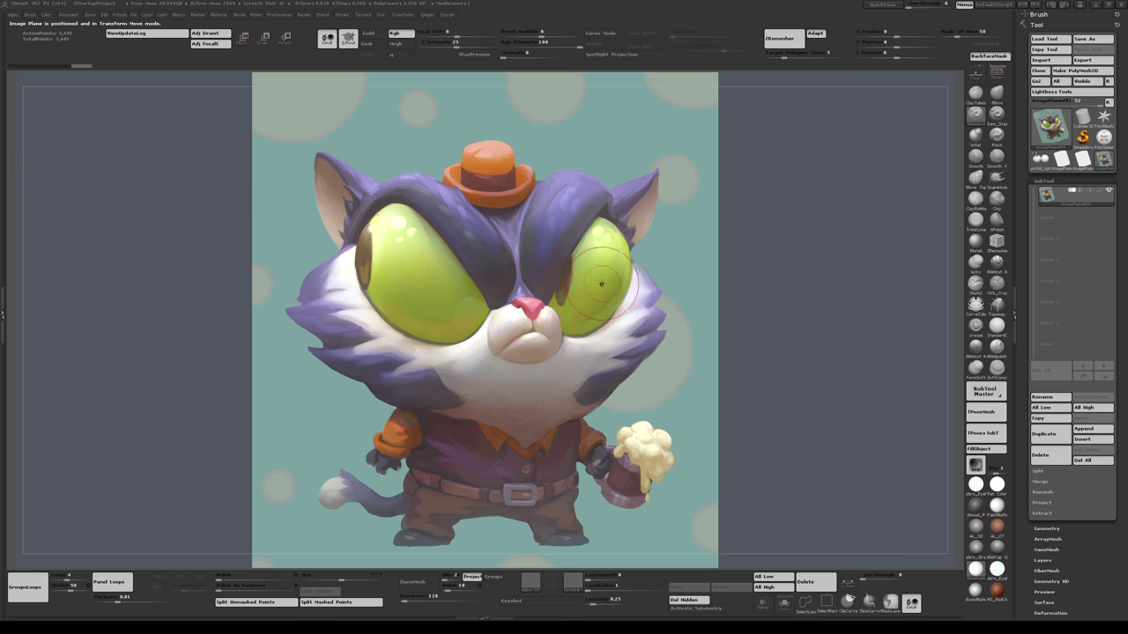
right_click_drag(592, 292, 675, 196, "ctrl")
right_click_drag(669, 251, 870, 134, "alt")
right_click_drag(745, 202, 781, 171, "alt")
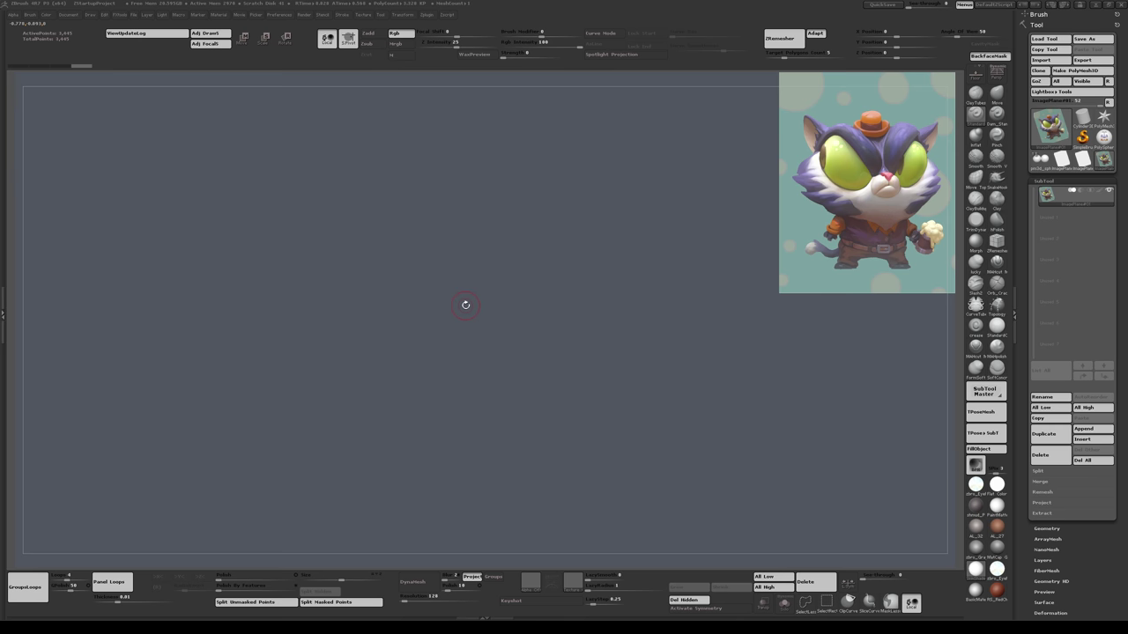
Step: Draw the cat character tool on the canvas beside the fixed reference, make it editable and enlarge it in view
key("t")
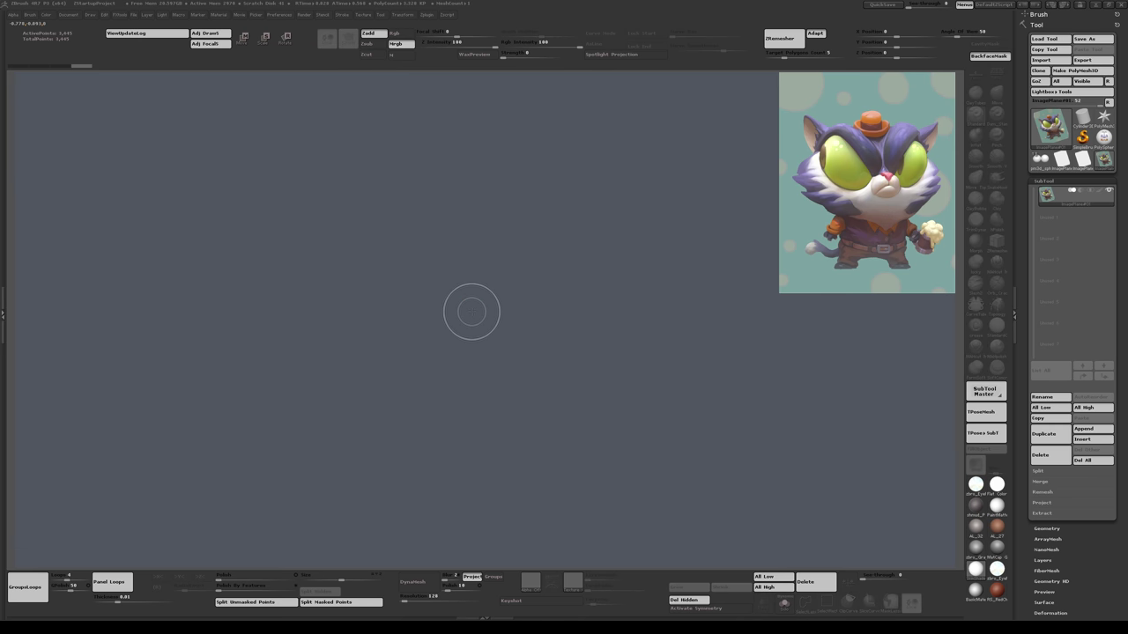
mouse_move(1081, 138)
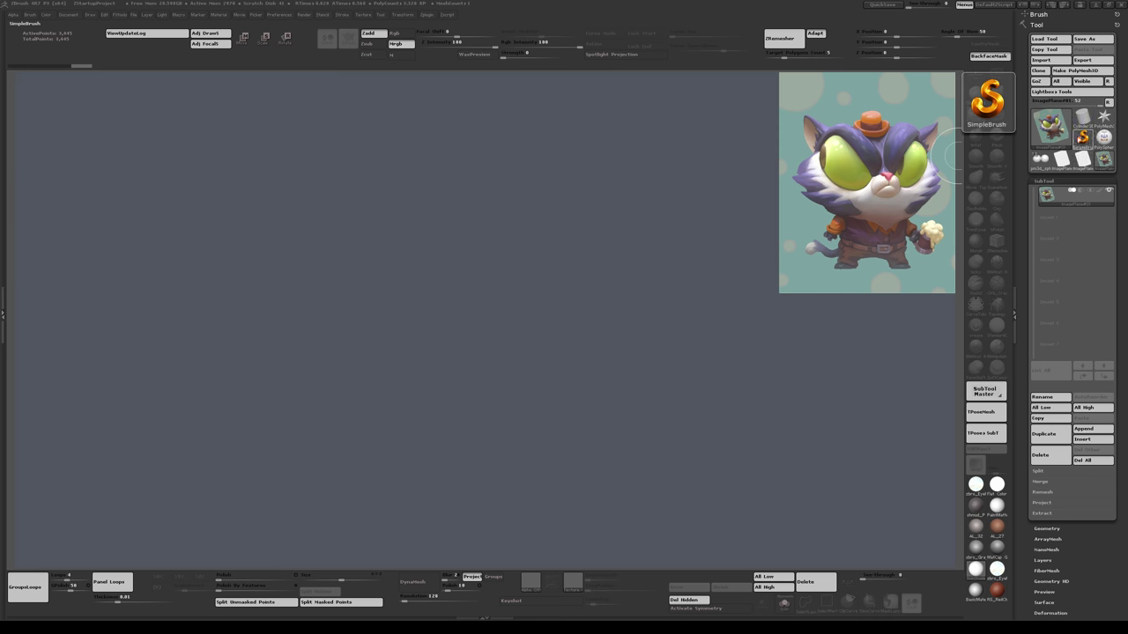
mouse_move(1043, 162)
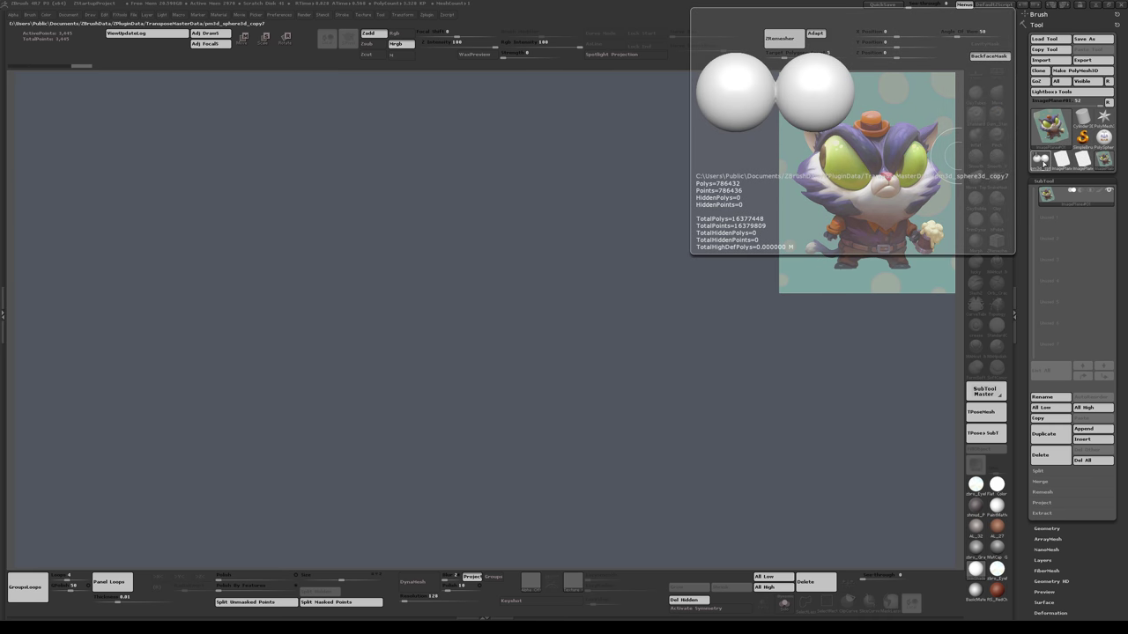
left_click(1043, 162)
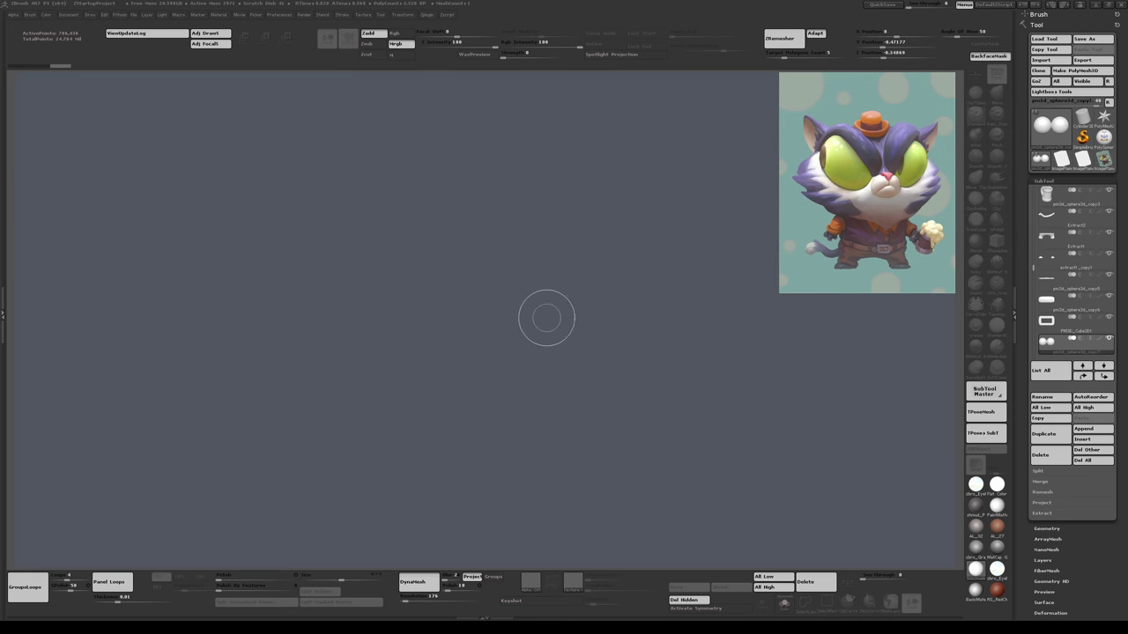
left_click_drag(486, 244, 516, 347)
key("t")
key("t")
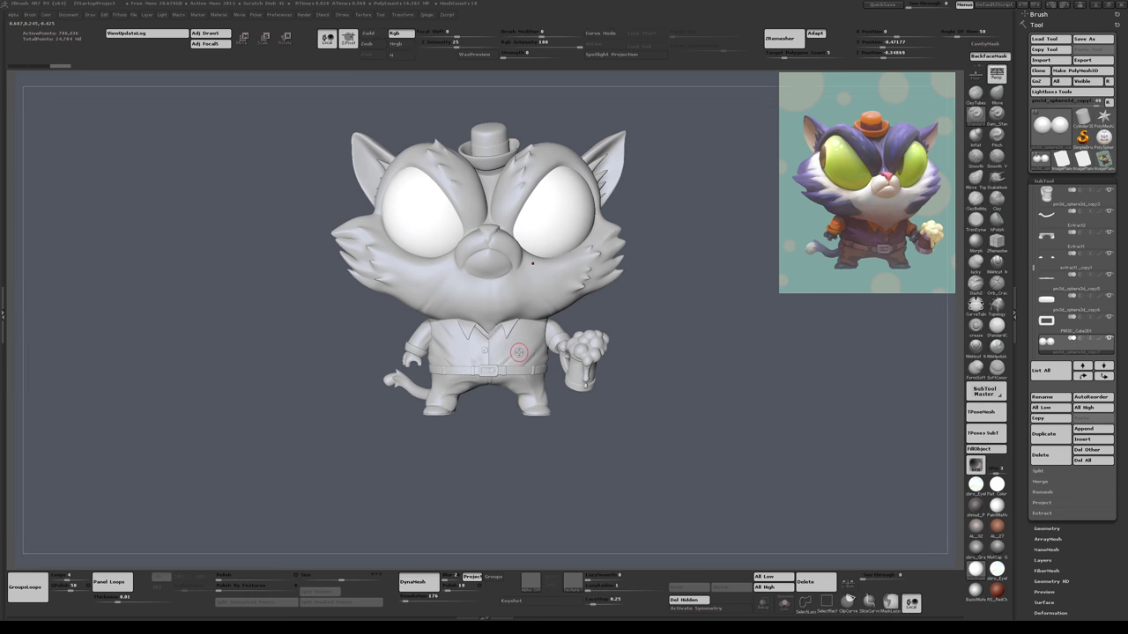
mouse_move(642, 280)
left_mouse_down()
mouse_move(592, 280)
mouse_move(646, 265)
mouse_move(646, 326)
mouse_move(664, 377)
left_mouse_up()
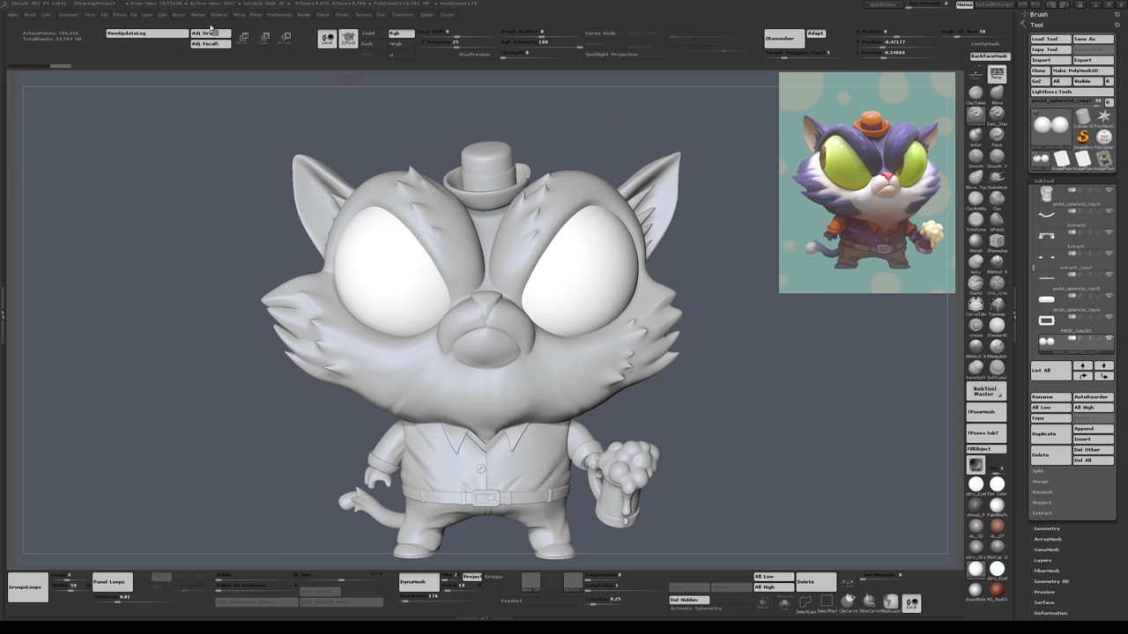
Step: Dock the Color palette beside the canvas and sample the hat's orange, the fur's purple and the eye's green from the reference image
left_click(47, 15)
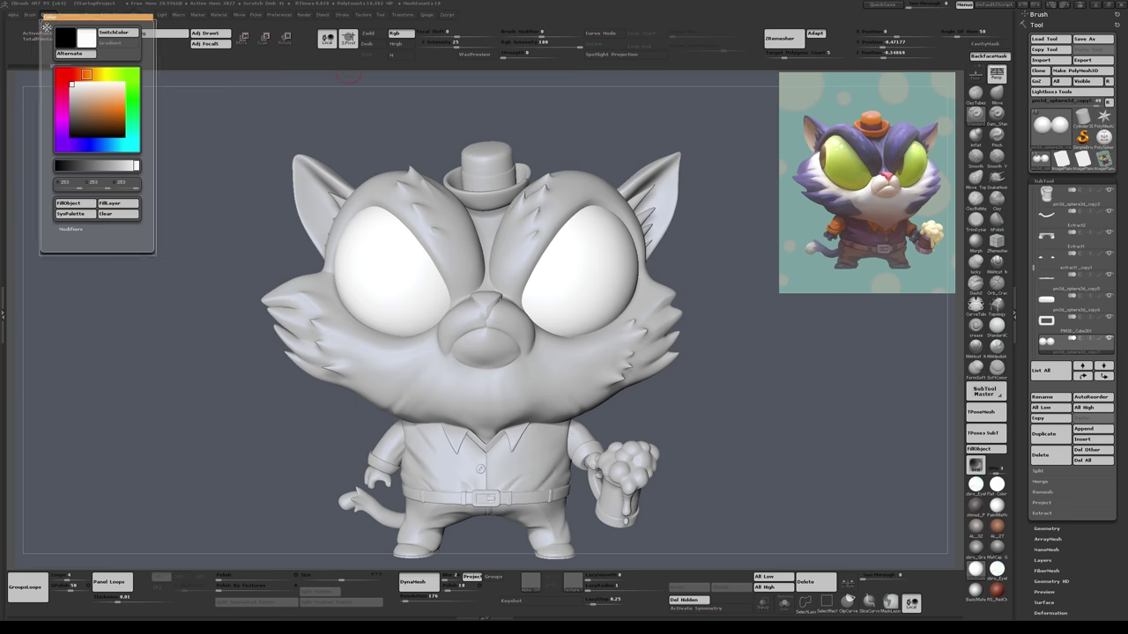
left_click(45, 26)
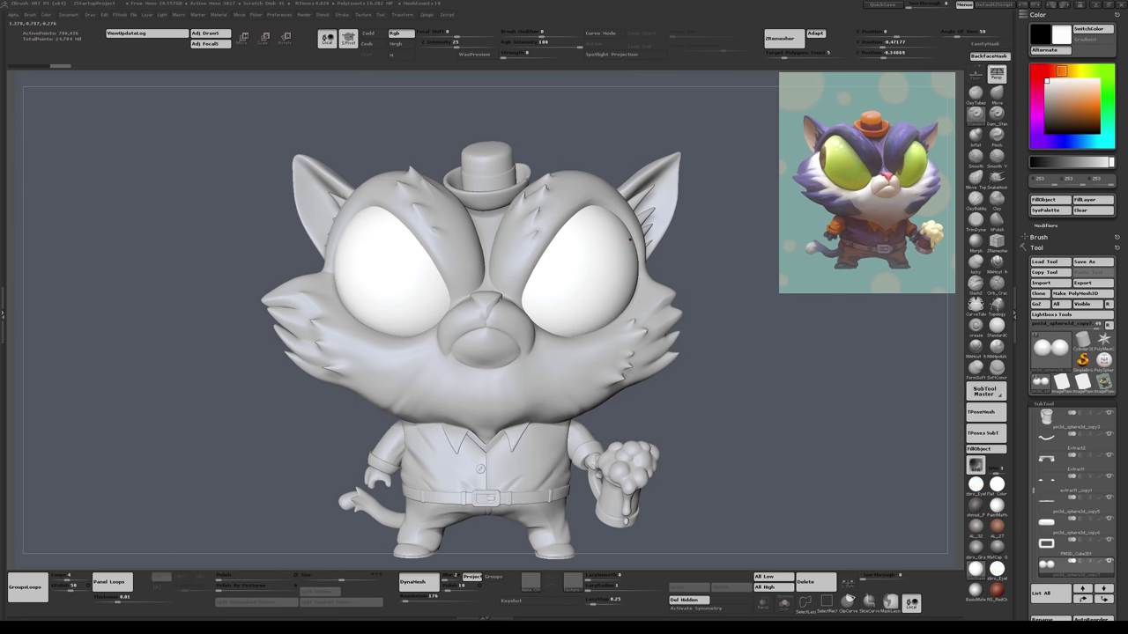
key("c")
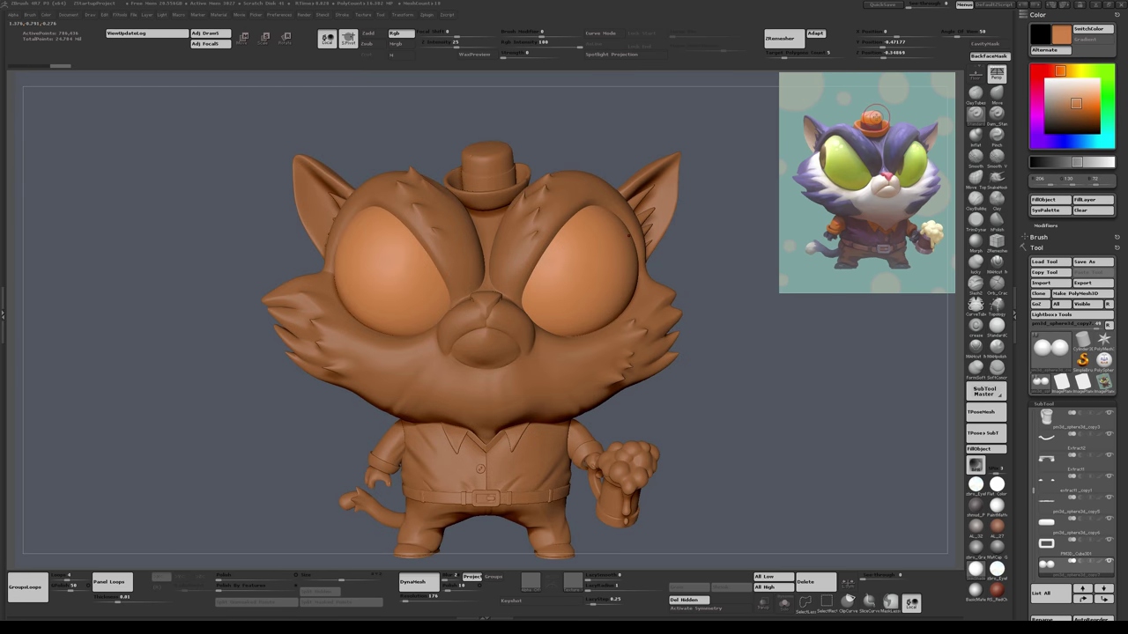
key("c")
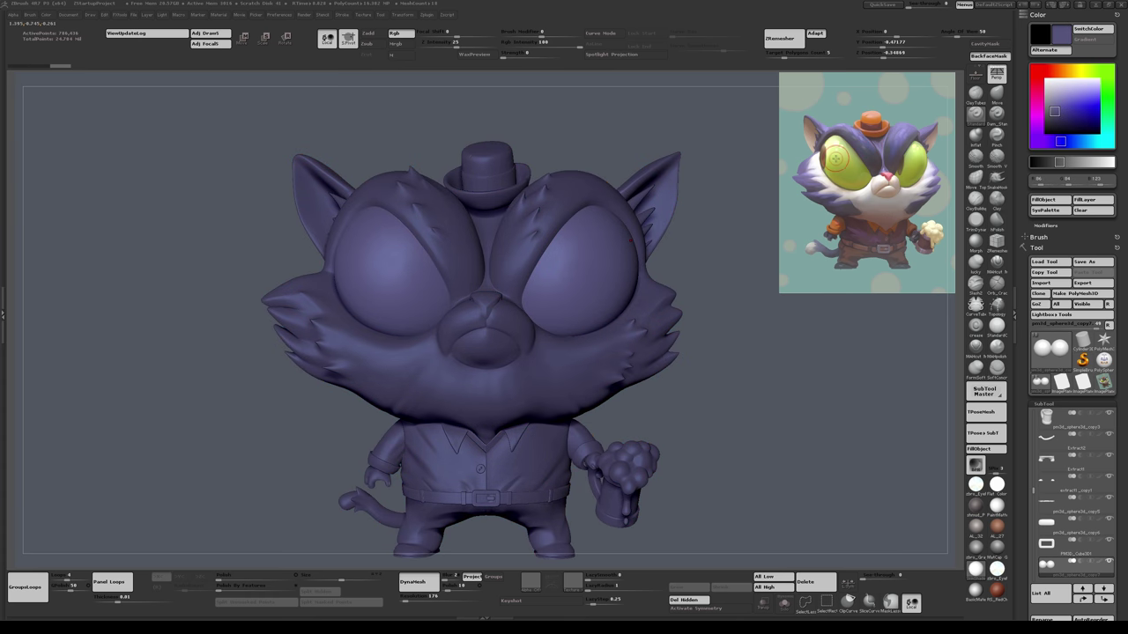
key("c")
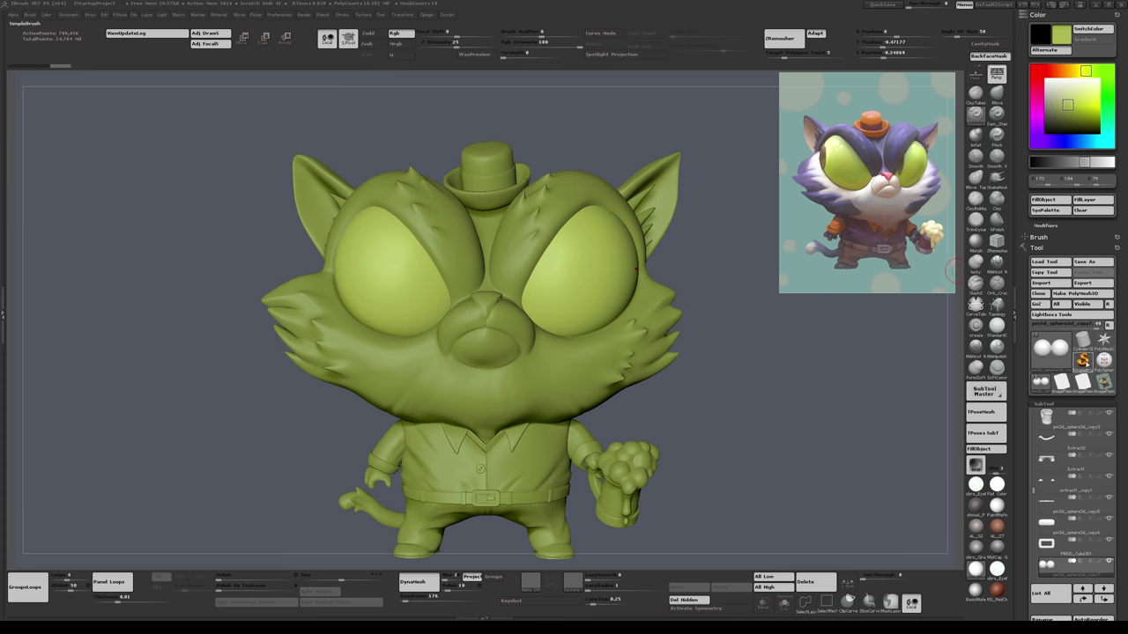
Step: Turn on the polypaint display for all of the cat character's subtools at once
mouse_move(1100, 418)
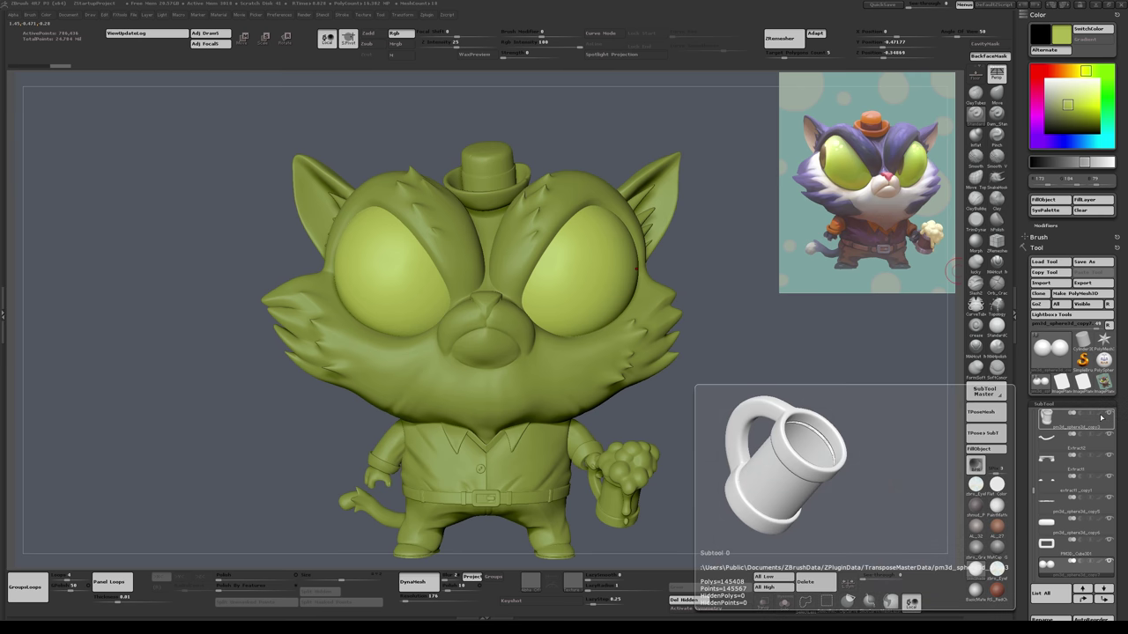
key("shift")
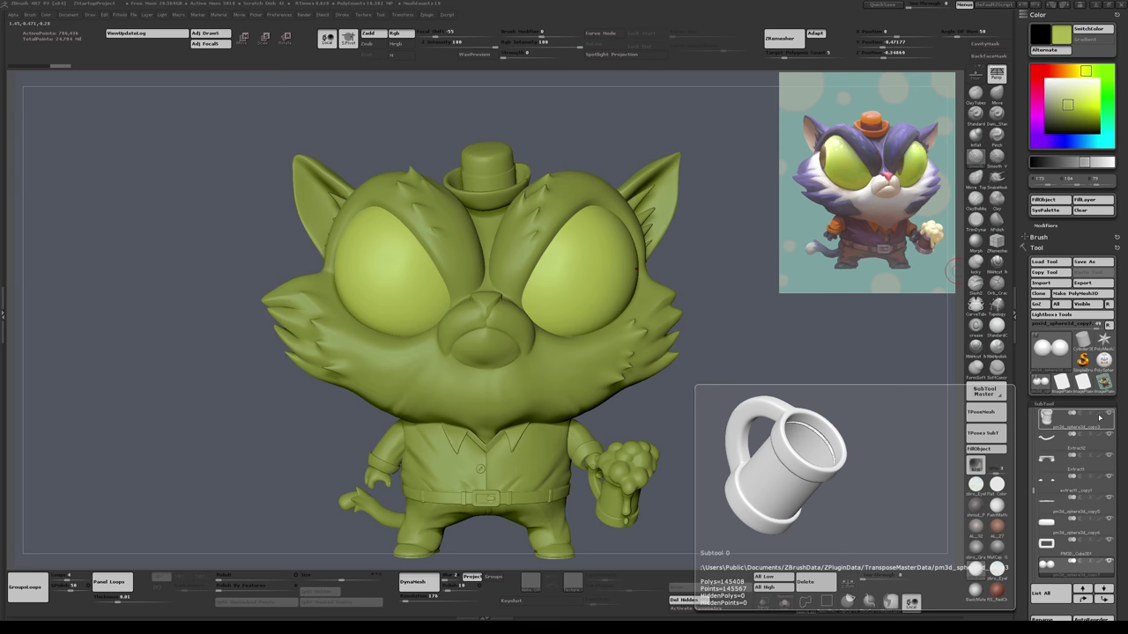
left_click(1099, 418, "shift")
Step: Orbit the painted cat and make a BPR preview render, then return to the editable view
mouse_move(723, 412)
left_mouse_down()
mouse_move(710, 405)
mouse_move(722, 395)
mouse_move(713, 401)
left_mouse_up()
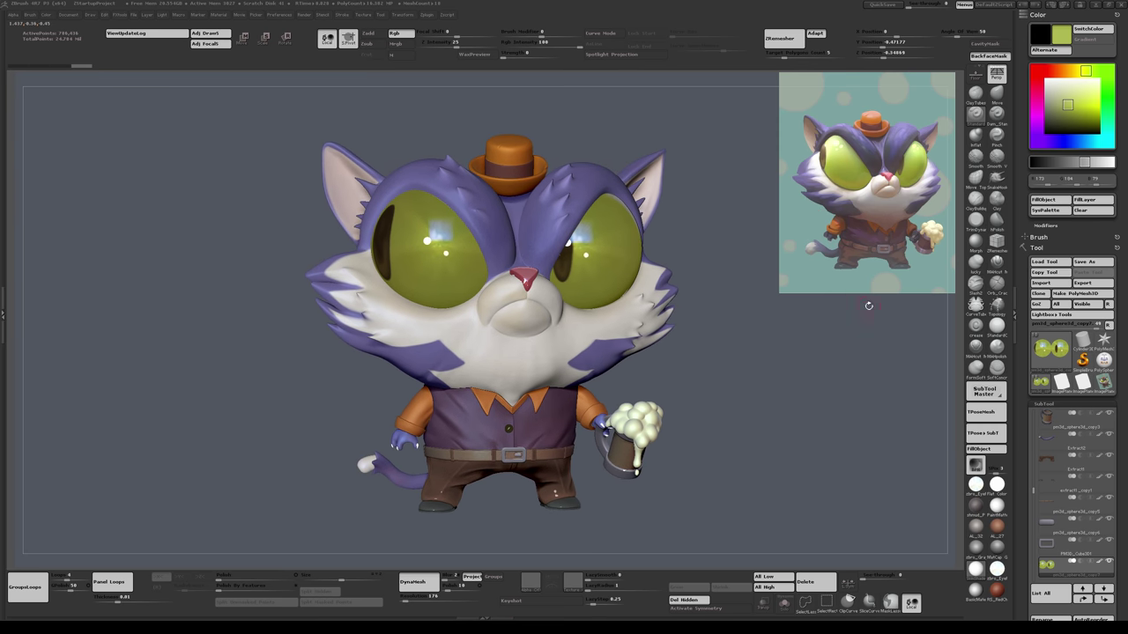
left_click(975, 465)
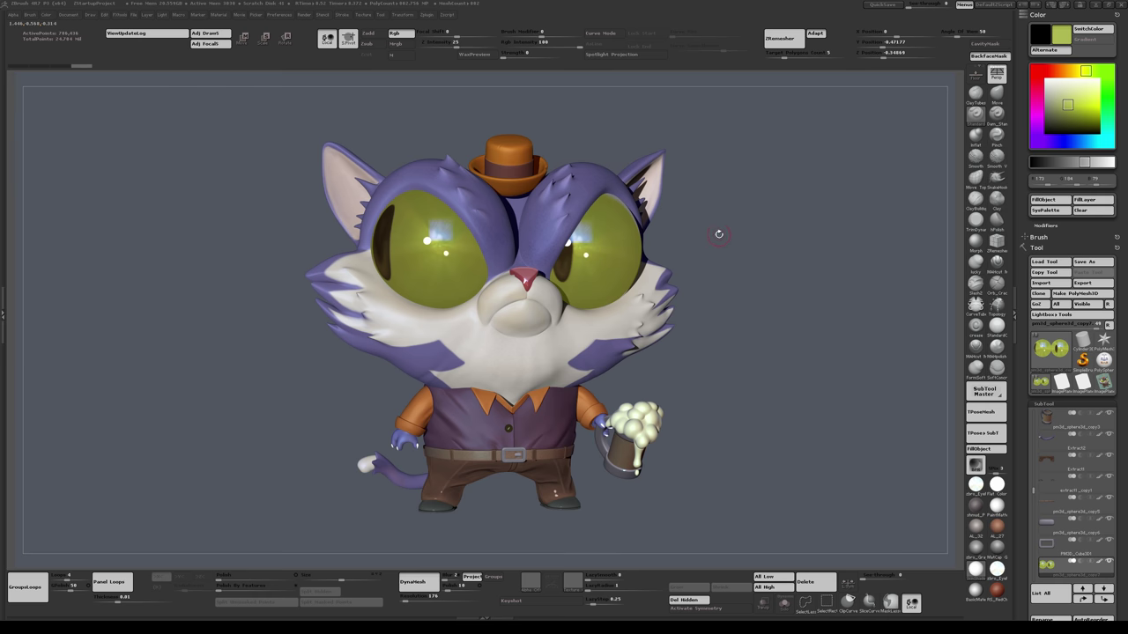
left_click_drag(719, 241, 718, 242)
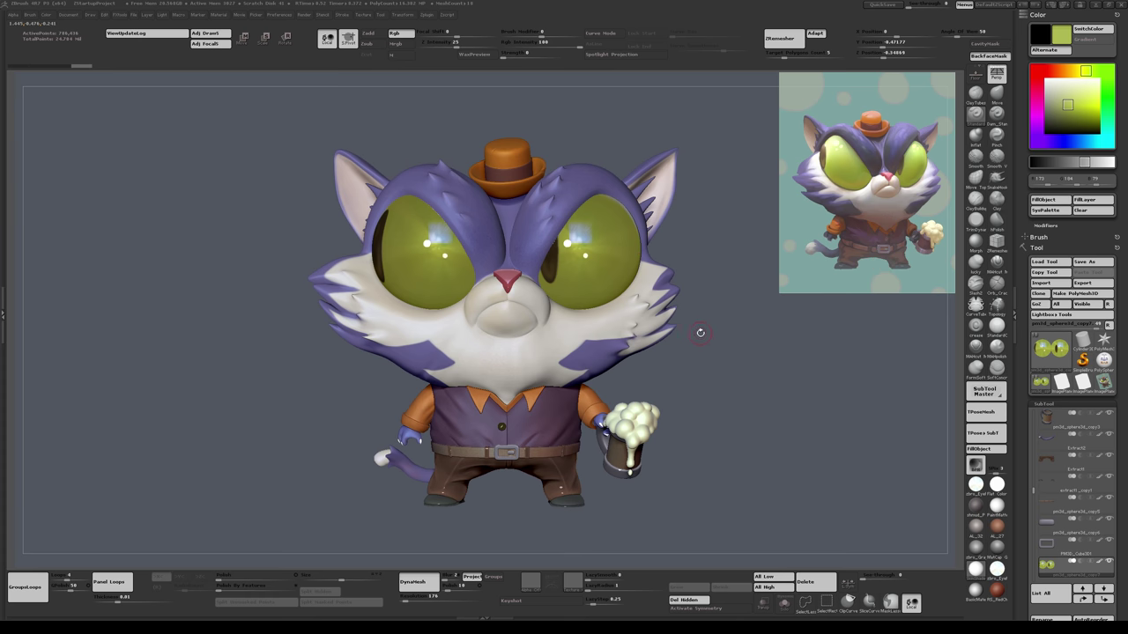
Step: Move the cat character off the canvas and leave edit mode, keeping only the reference image in place
mouse_move(773, 377)
left_mouse_down("alt")
mouse_move(606, 393)
mouse_move(718, 380)
mouse_move(548, 357)
mouse_move(718, 407)
mouse_move(618, 419)
mouse_move(750, 402)
mouse_move(630, 415)
left_mouse_up("alt")
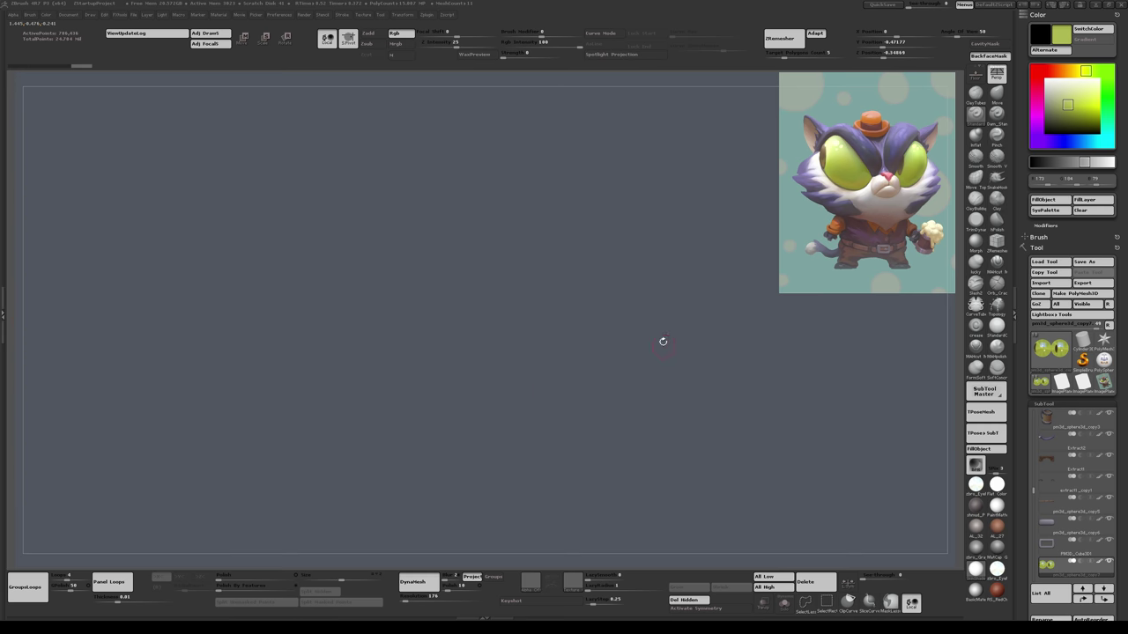
left_click_drag(630, 322, 625, 324)
key("t")
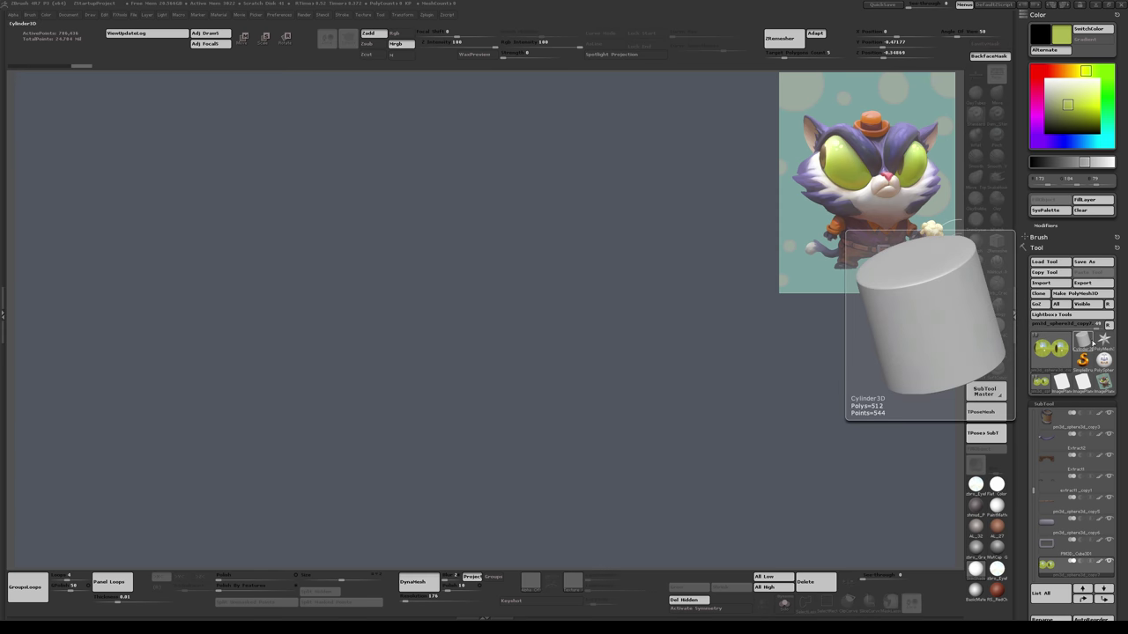
Step: Switch to the SingleLayerBrush 2.5D brush and choose the Flat Color material for painting on the canvas
left_click(1082, 359)
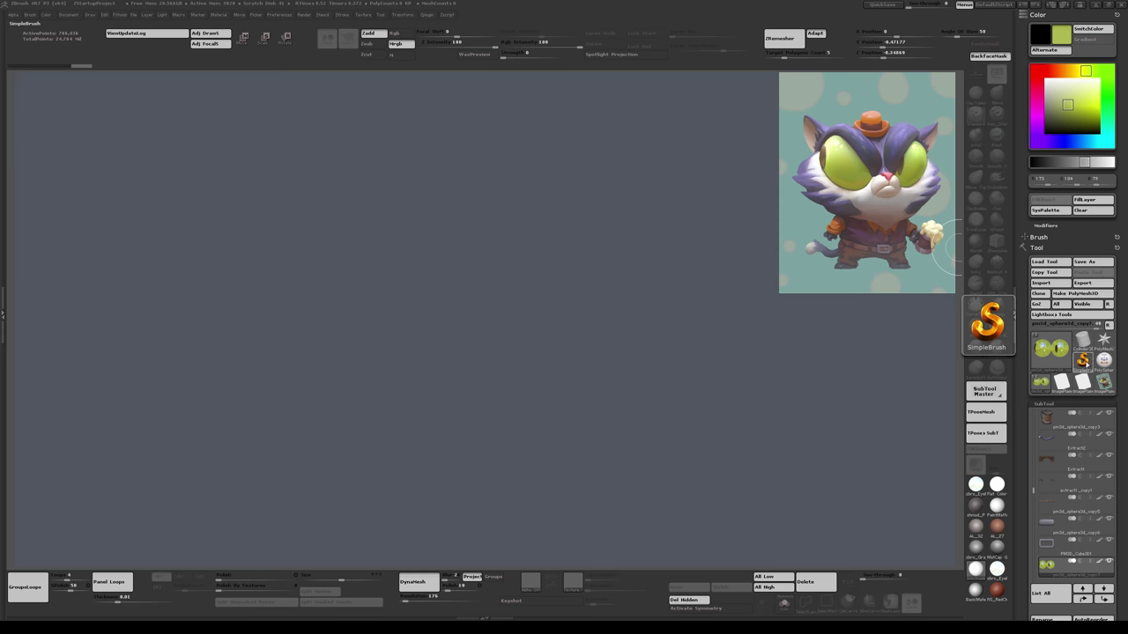
left_click(1087, 364)
left_click(1086, 365)
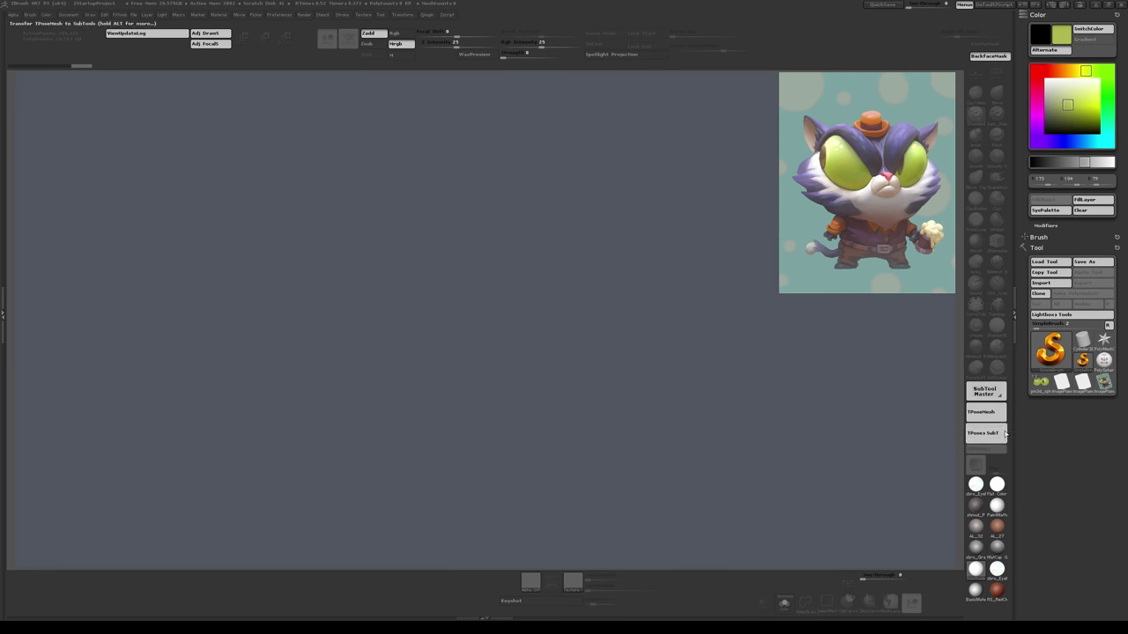
left_click(1050, 348)
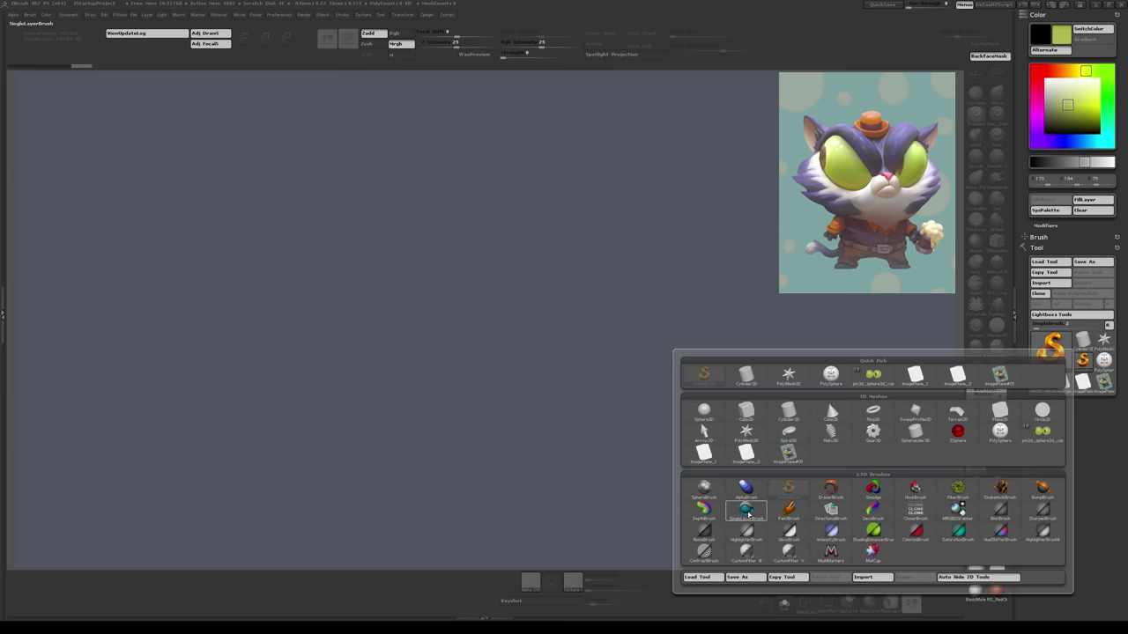
left_click(747, 512)
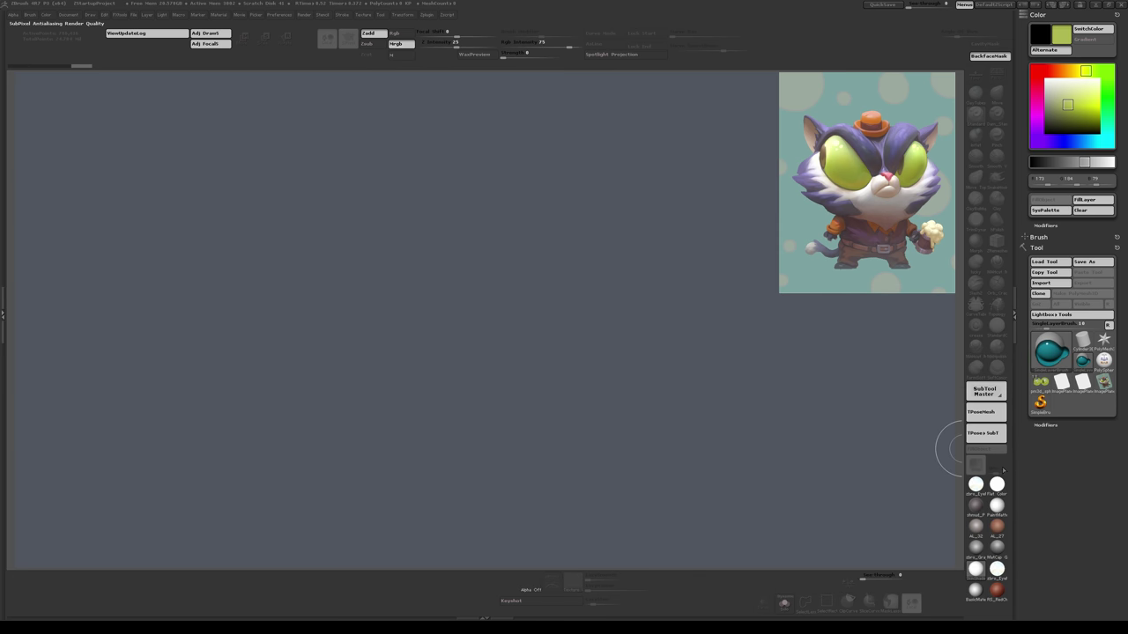
mouse_move(996, 485)
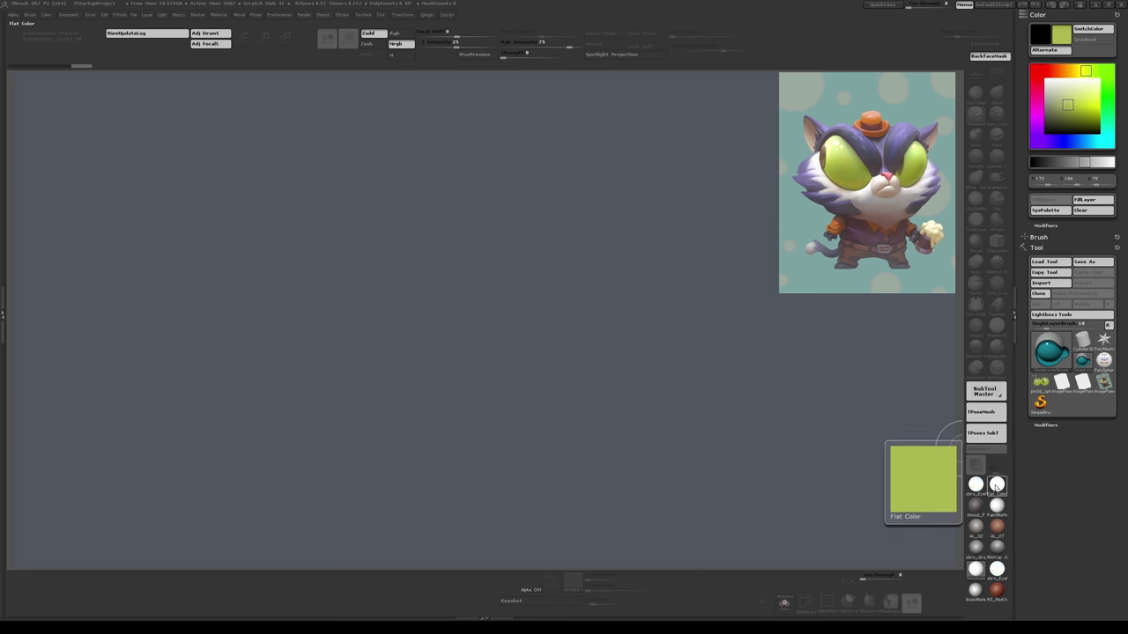
mouse_move(991, 173)
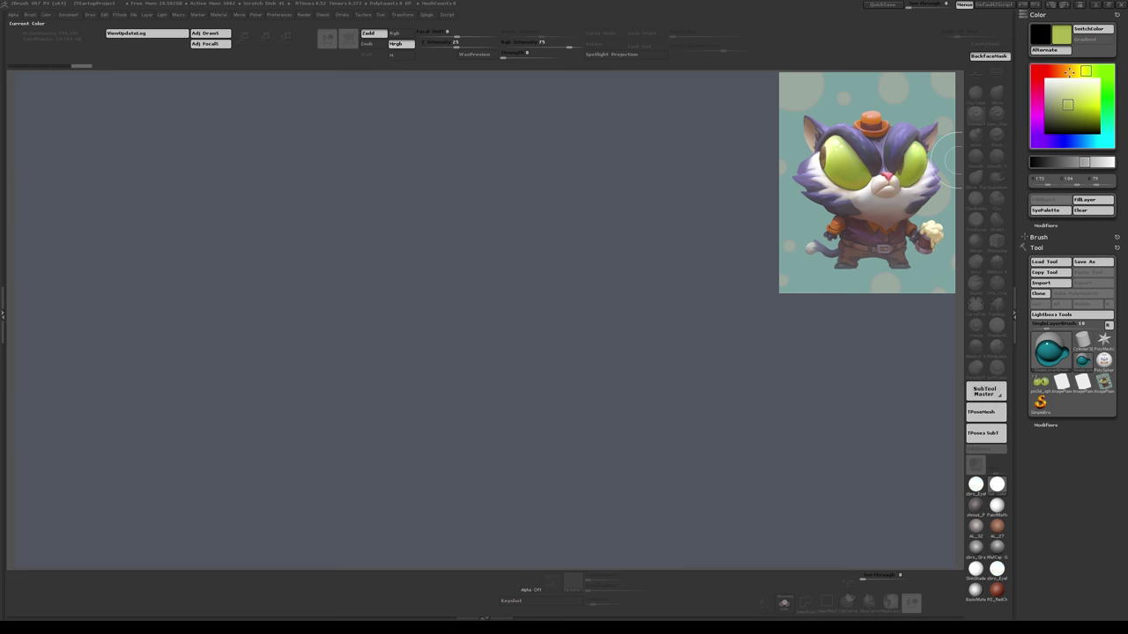
Step: Reduce the brush size and paint a dark red swatch and a yellow swatch side by side below the reference image
mouse_move(1084, 70)
left_mouse_down()
mouse_move(1051, 70)
mouse_move(1088, 115)
left_mouse_up()
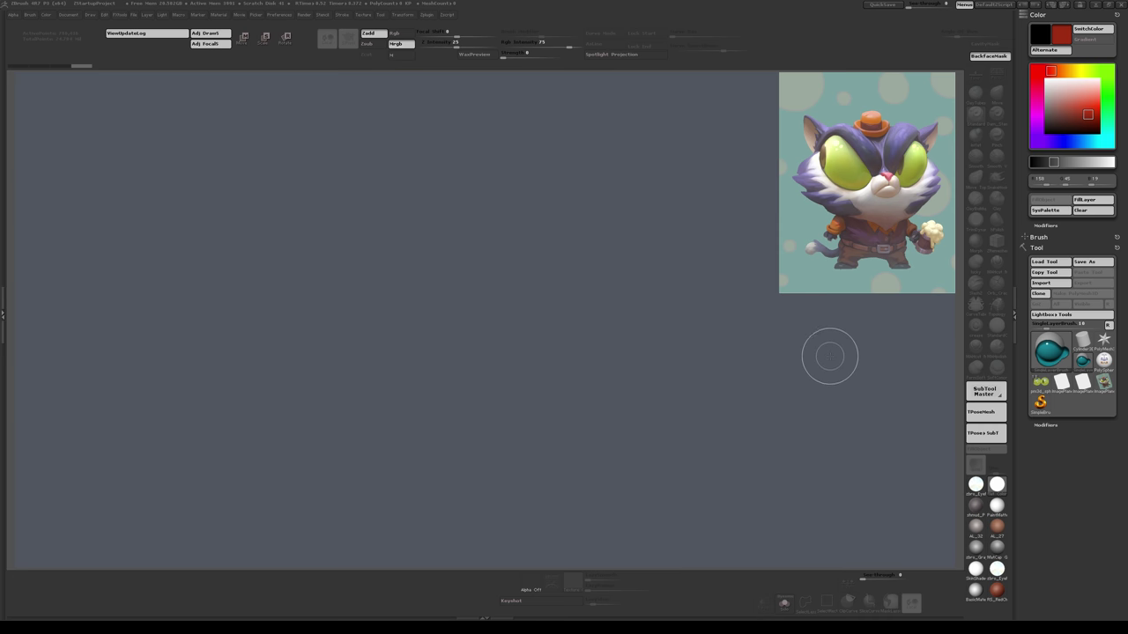
key("s")
left_click_drag(836, 358, 830, 365)
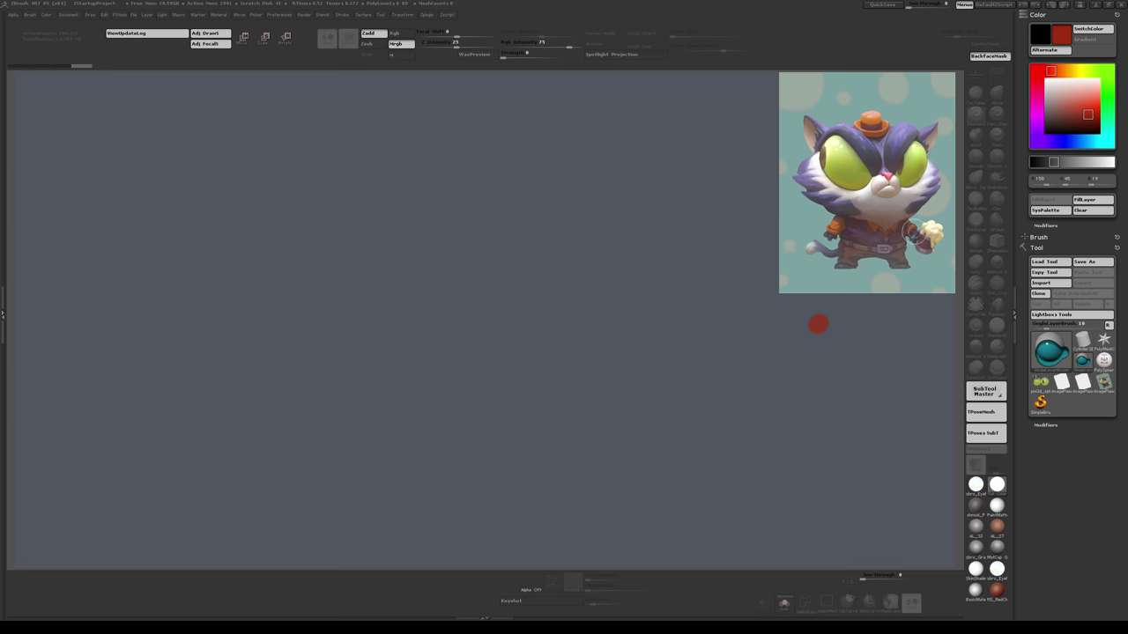
left_click(1079, 71)
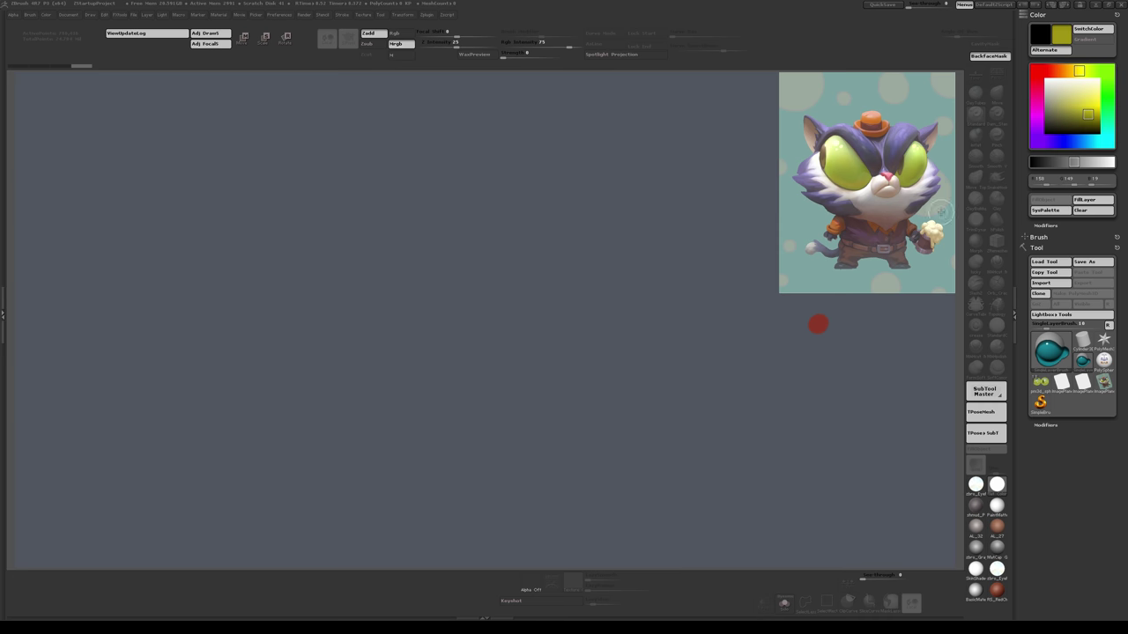
left_click(1090, 102)
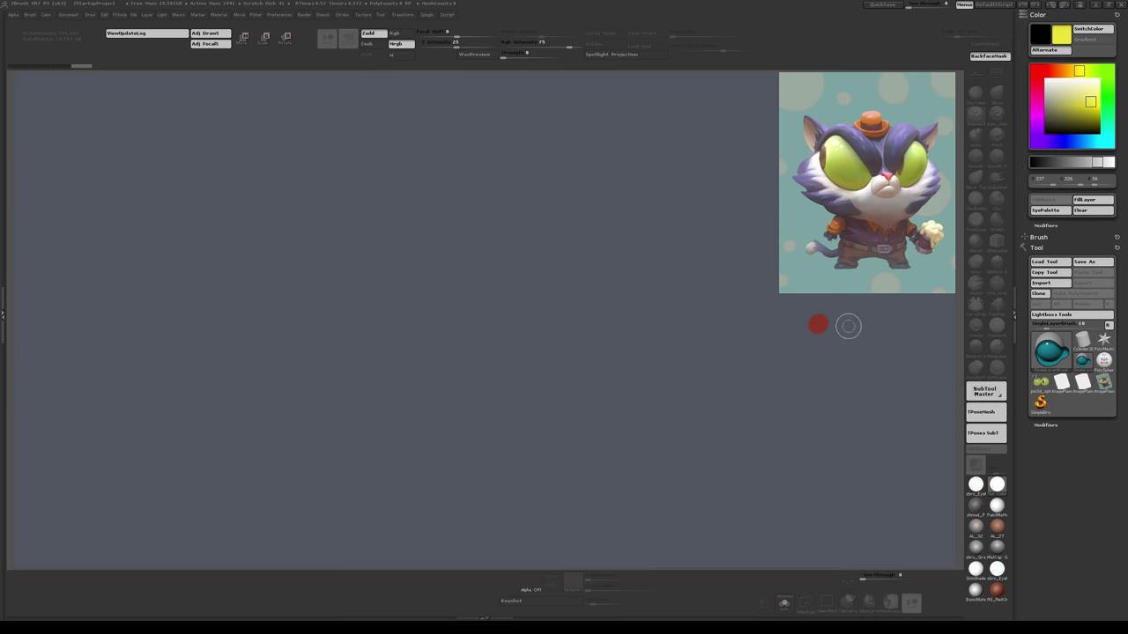
left_click(842, 323)
Step: Add a blue swatch and a bright green swatch to the row beside the yellow one
left_click(1063, 141)
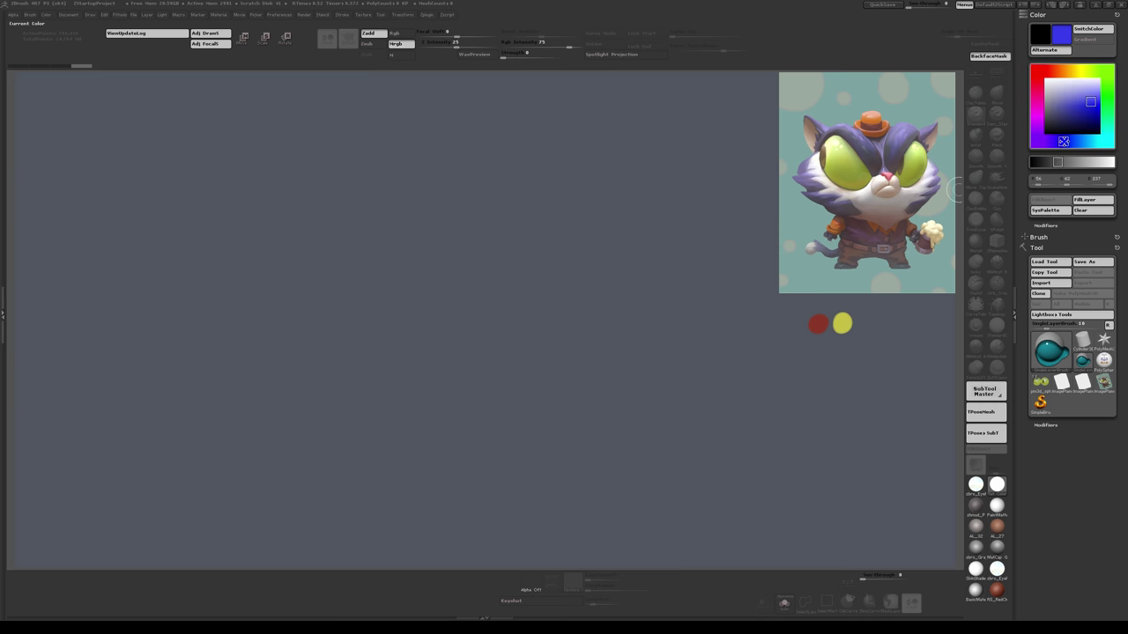
left_click(865, 329)
mouse_move(1039, 118)
left_mouse_down()
mouse_move(1037, 102)
mouse_move(1107, 71)
left_mouse_up()
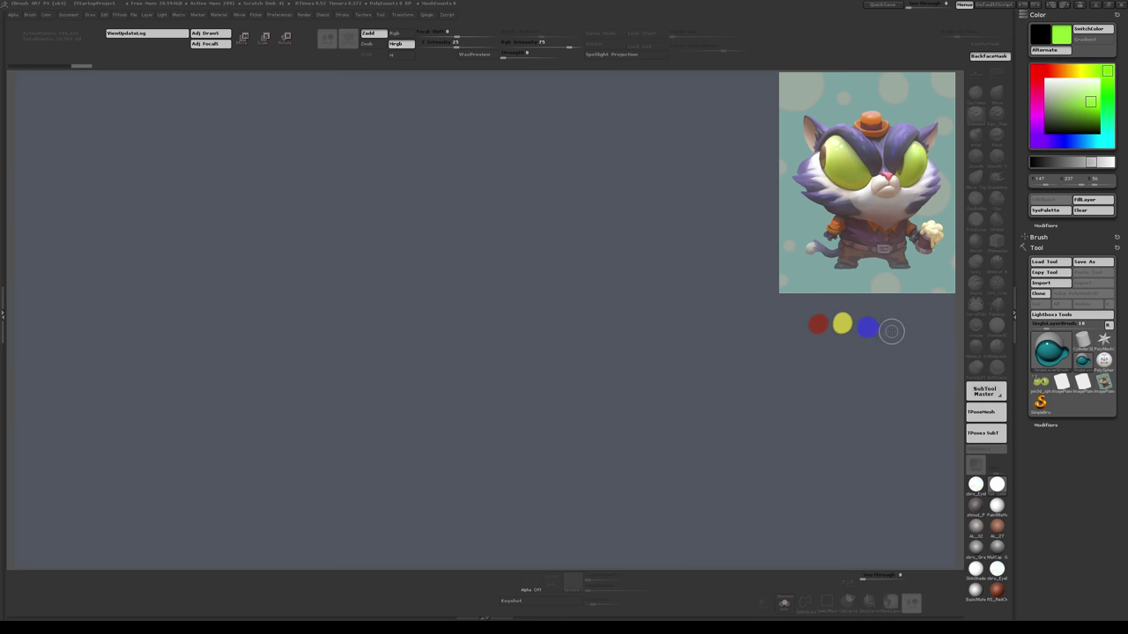
left_click(892, 327)
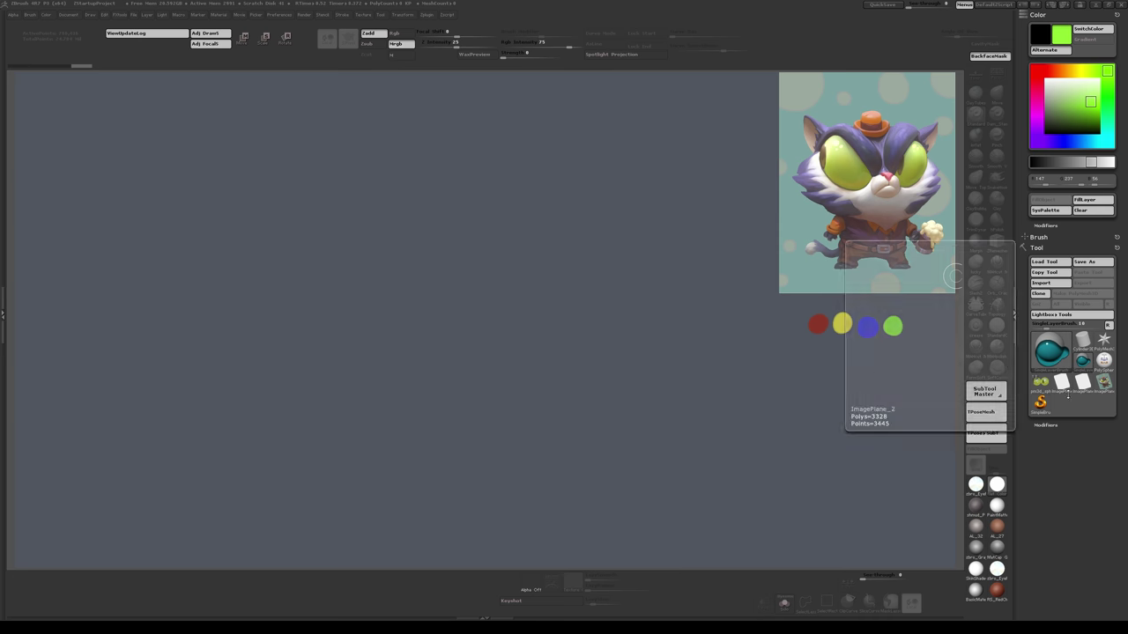
Step: Draw the cat character on the canvas again in edit mode, apply the SkinShade4 material and frame it beside the reference
left_click(1040, 384)
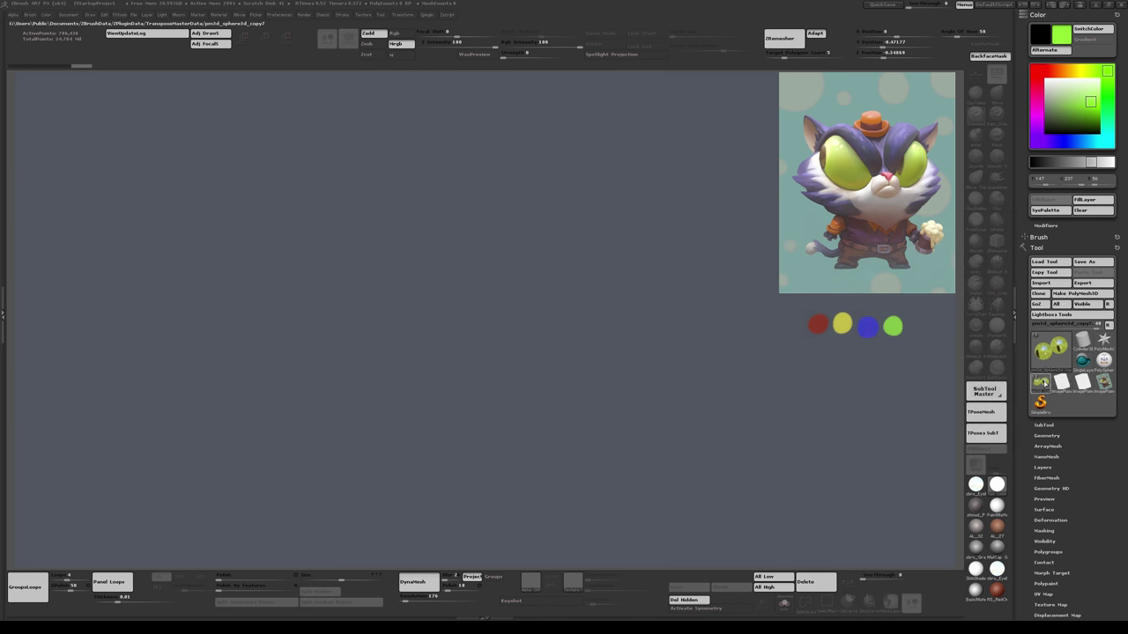
mouse_move(488, 196)
left_mouse_down()
mouse_move(480, 291)
mouse_move(554, 315)
left_mouse_up()
key("t")
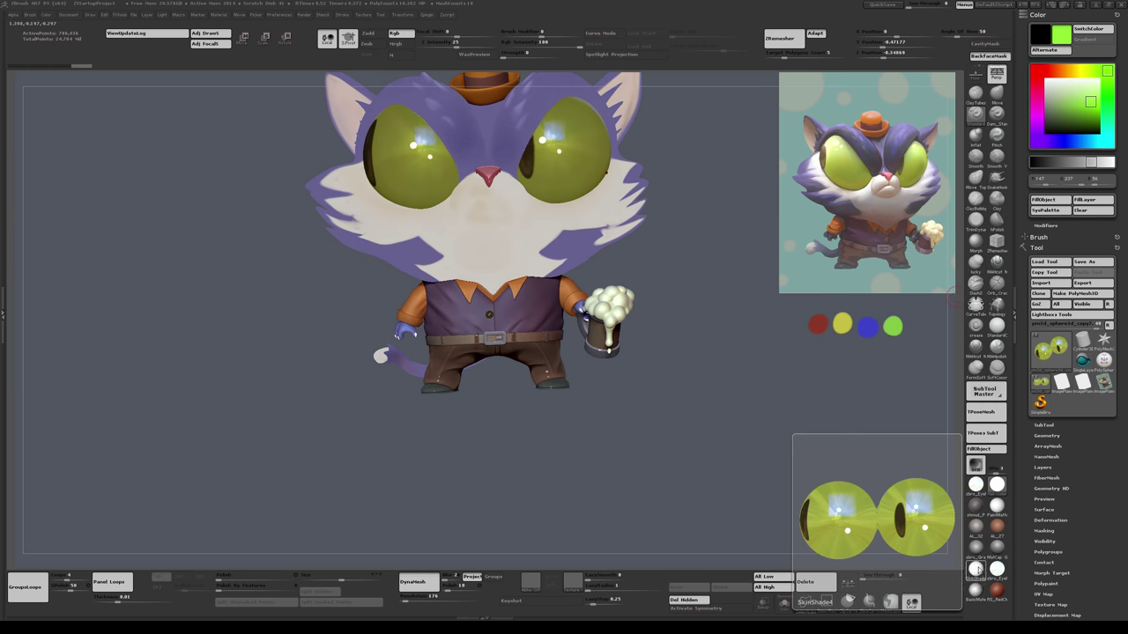
key("f")
mouse_move(697, 351)
left_mouse_down("alt")
mouse_move(694, 416)
mouse_move(697, 335)
left_mouse_up("alt")
left_click_drag(821, 230, 853, 317, "alt")
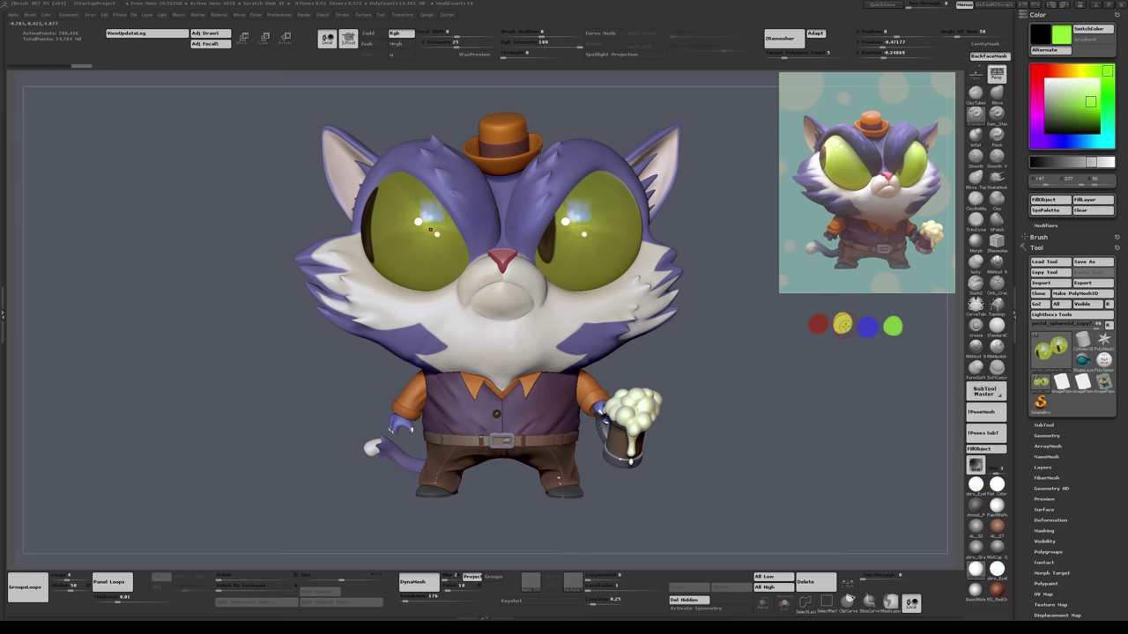
Step: Sample the yellow, green and dark red canvas swatches as the active colour, ending on dark red, and reframe the cat
key("c")
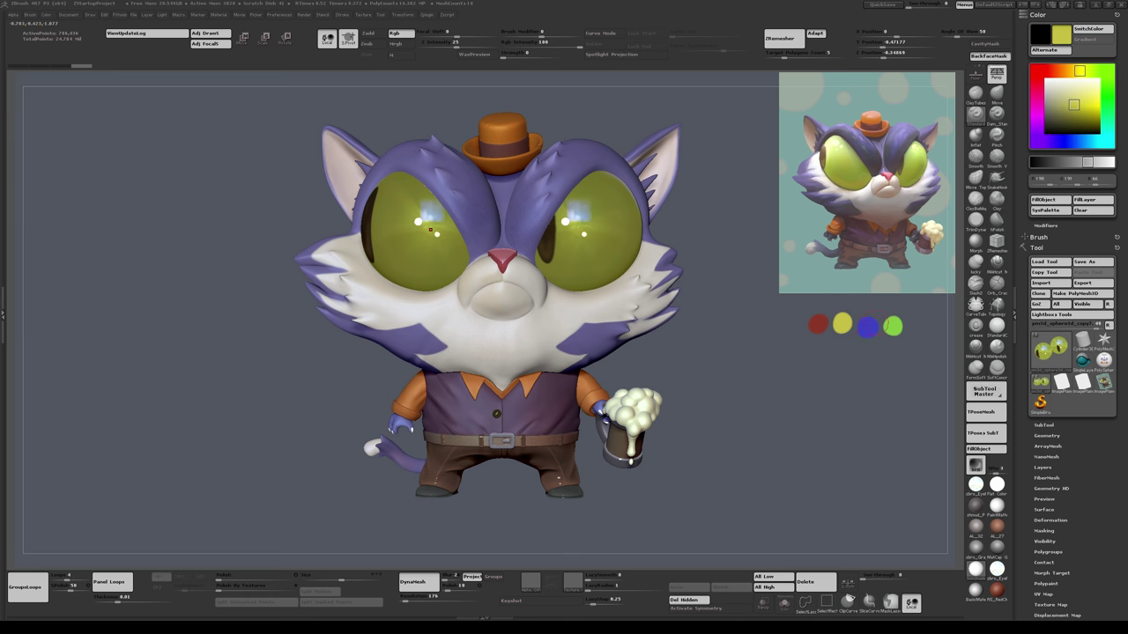
key("c")
key("c")
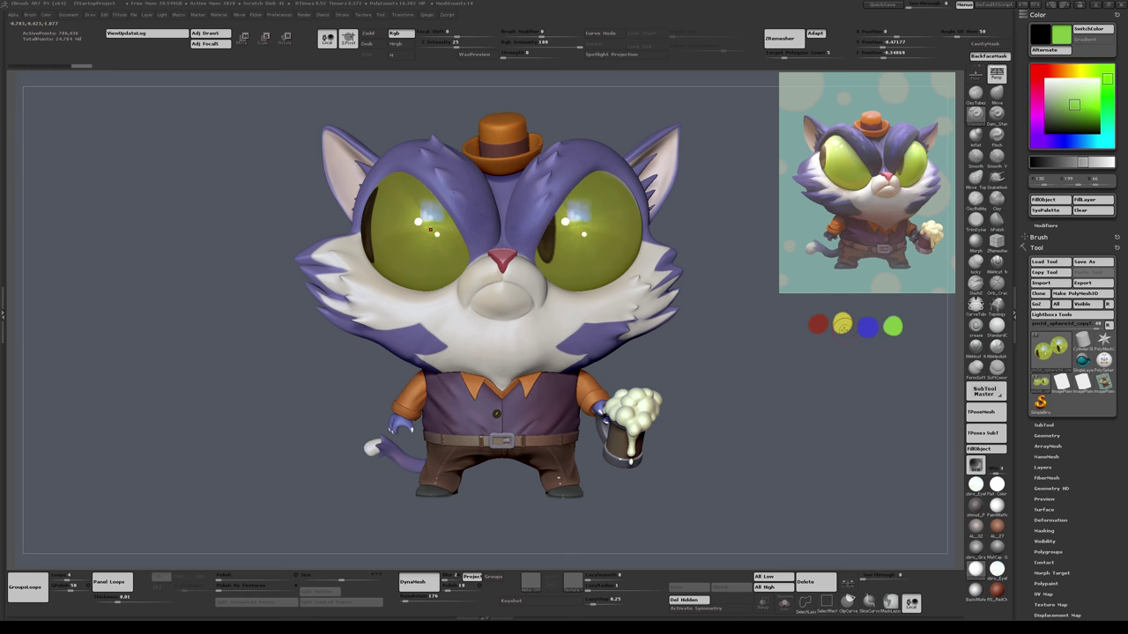
key("c")
left_click_drag(671, 361, 720, 307)
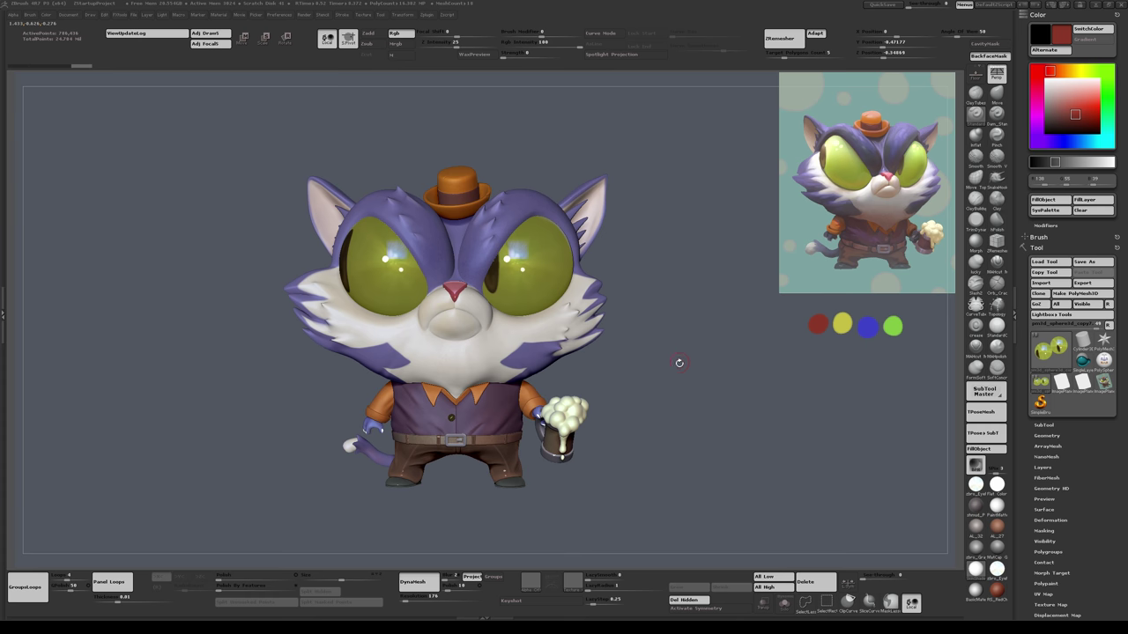
left_click_drag(660, 324, 711, 348, "alt")
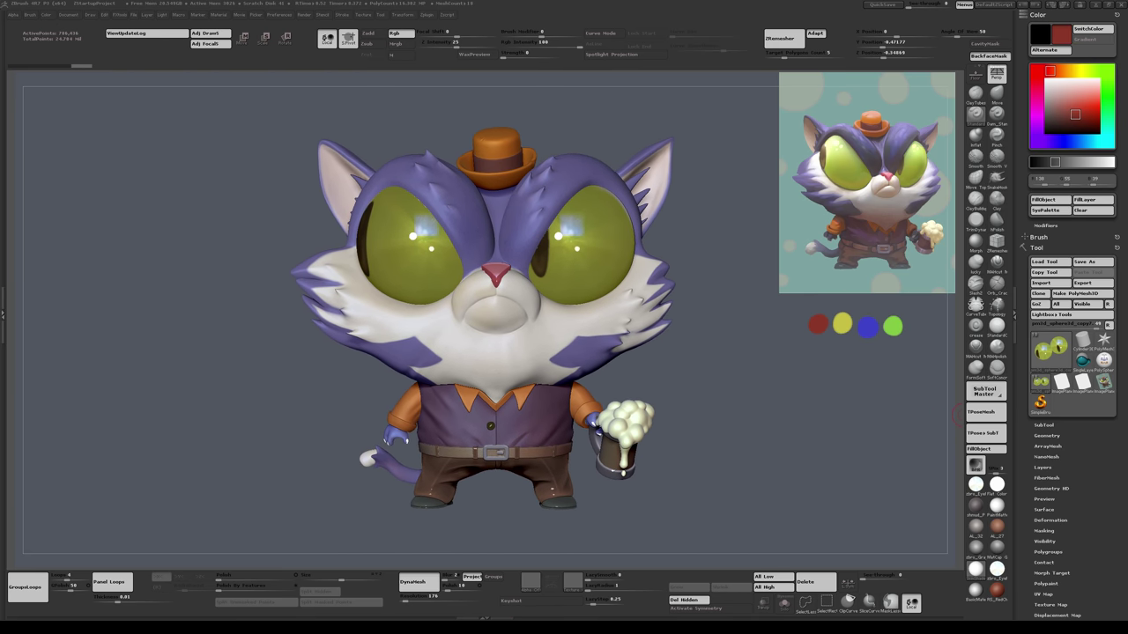